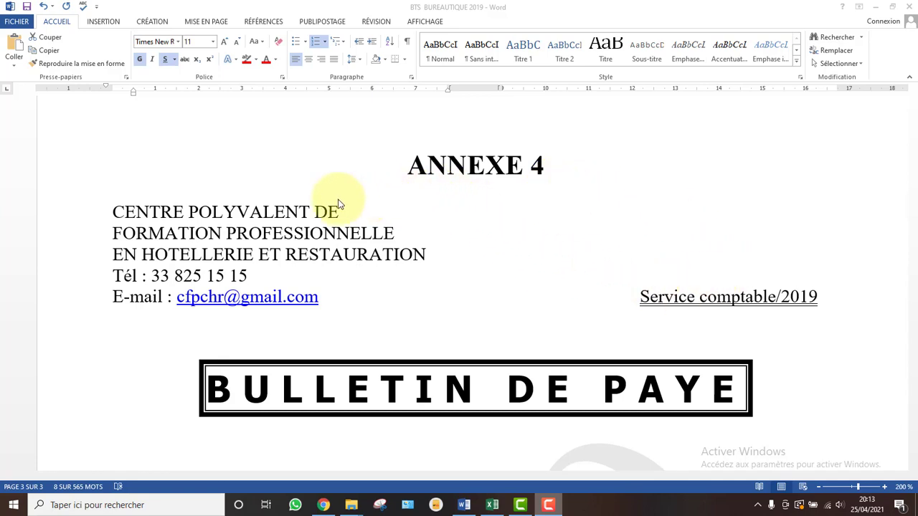
Step: Examine the Annexe 4 payslip model, including its letterhead, title, professor details box, period box and salary table
{"action": "left_click", "coordinate": [195, 221]}
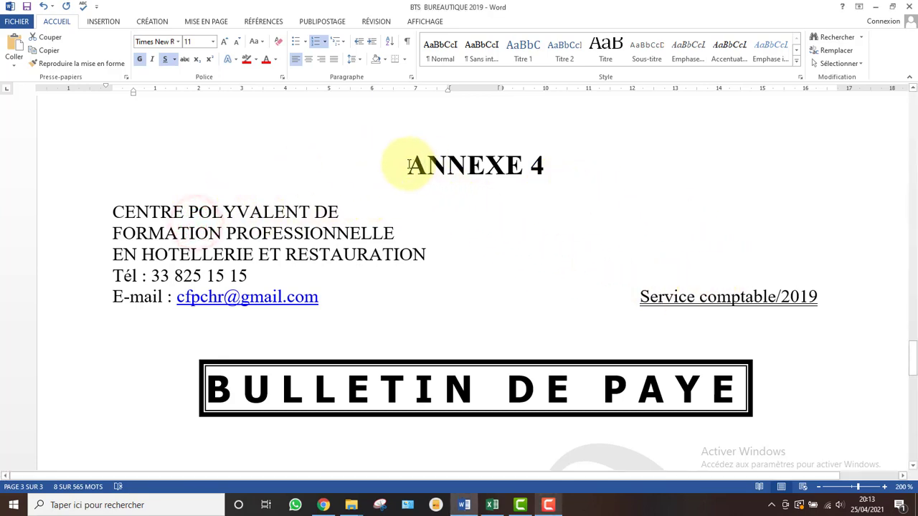
{"action": "left_click_drag", "start_coordinate": [407, 164], "coordinate": [558, 165]}
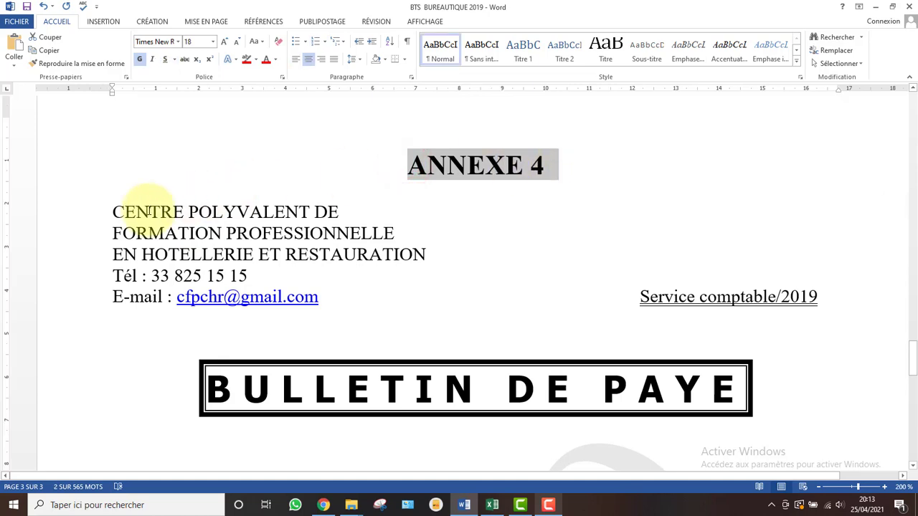
{"action": "left_click", "coordinate": [628, 288]}
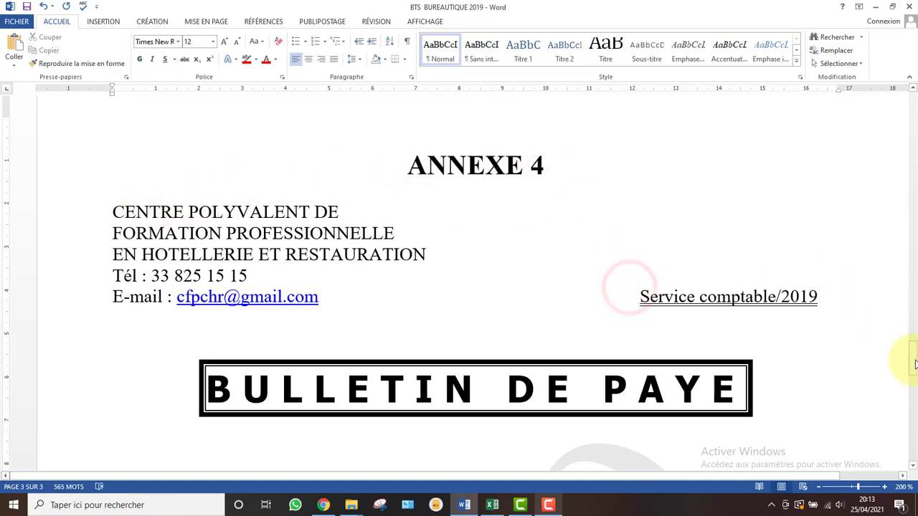
{"action": "mouse_move", "coordinate": [912, 362]}
{"action": "left_mouse_down"}
{"action": "mouse_move", "coordinate": [906, 460]}
{"action": "mouse_move", "coordinate": [896, 405]}
{"action": "left_mouse_up"}
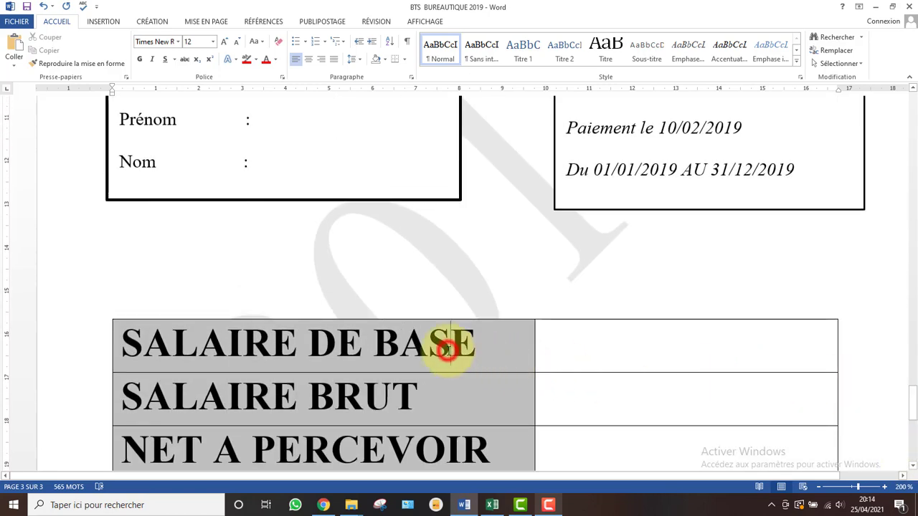
{"action": "left_click", "coordinate": [449, 348]}
{"action": "left_click", "coordinate": [619, 401]}
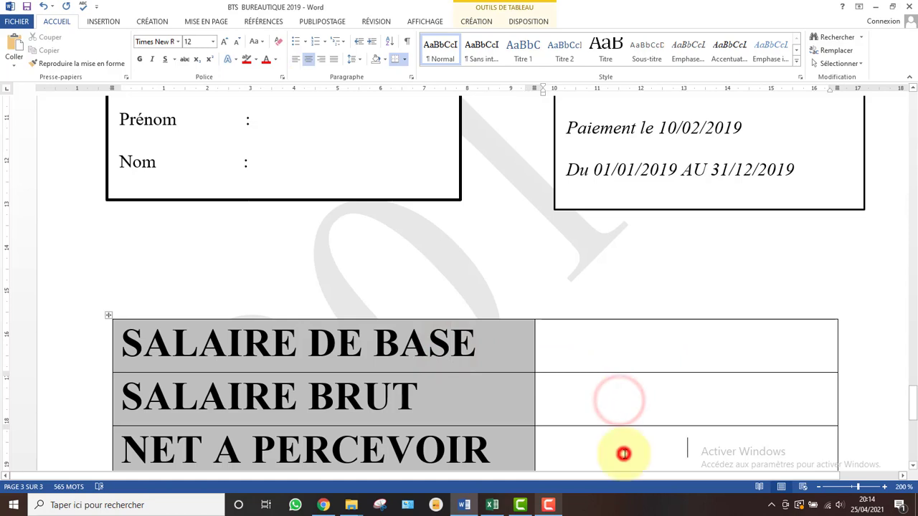
{"action": "left_click_drag", "start_coordinate": [914, 407], "coordinate": [915, 389]}
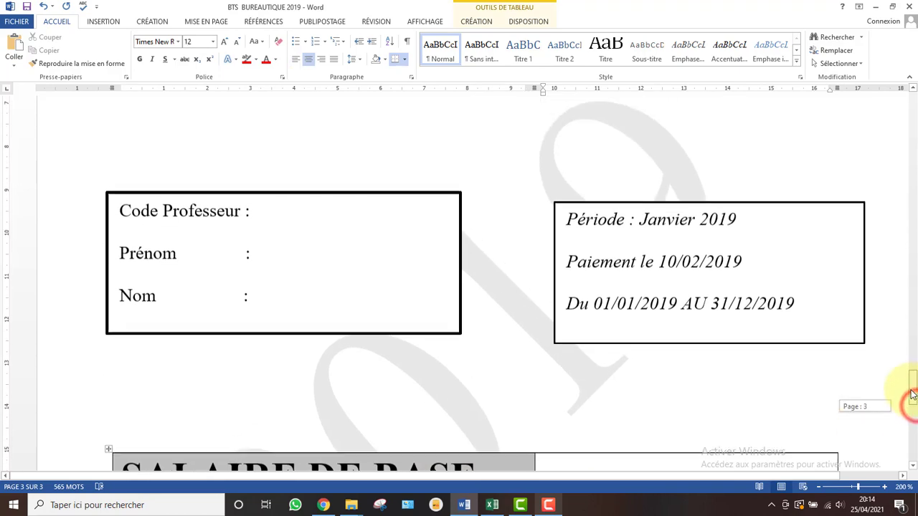
{"action": "scroll", "coordinate": [409, 232], "scroll_direction": "up", "scroll_amount": 1}
{"action": "left_click", "coordinate": [409, 232]}
{"action": "left_click", "coordinate": [296, 257]}
{"action": "left_click", "coordinate": [311, 300]}
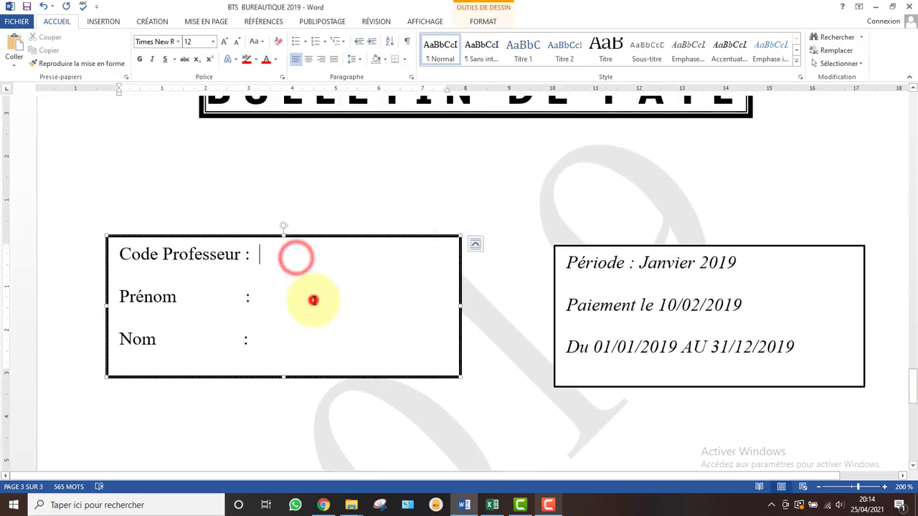
{"action": "left_click", "coordinate": [594, 324]}
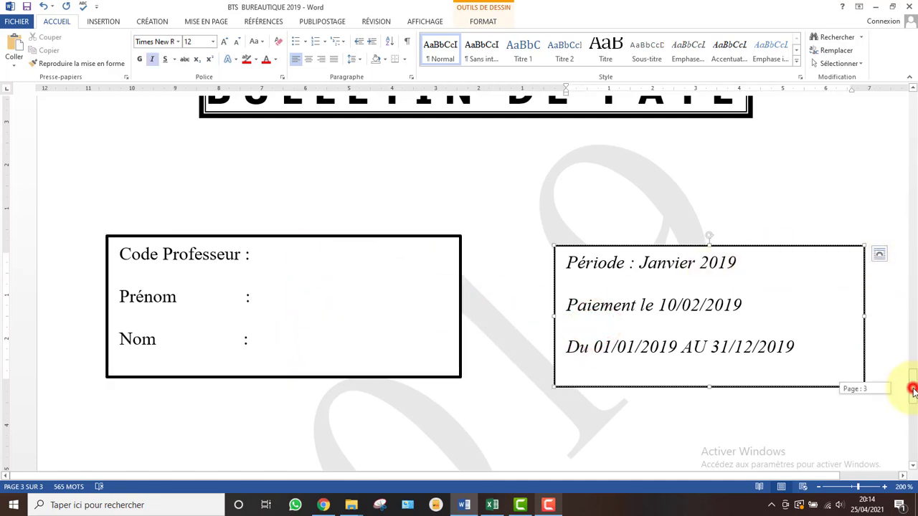
{"action": "left_click_drag", "start_coordinate": [912, 390], "coordinate": [911, 366]}
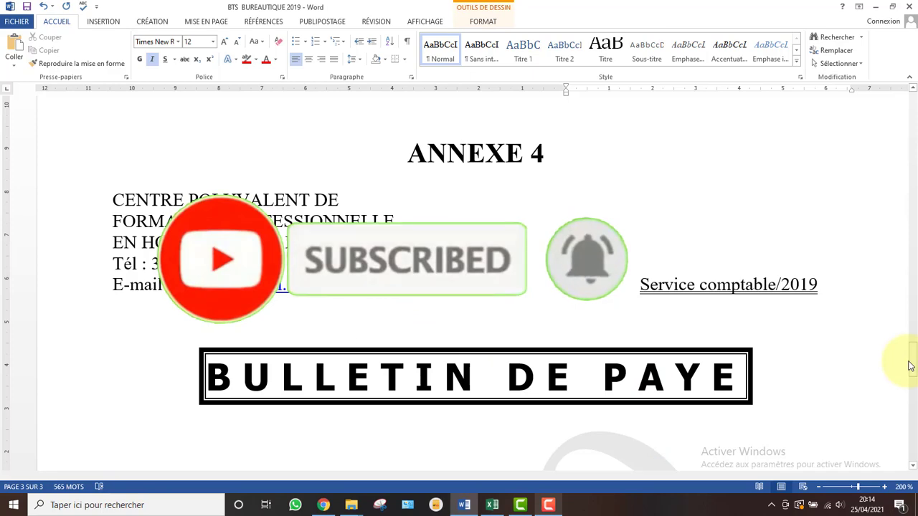
{"action": "mouse_move", "coordinate": [913, 357]}
{"action": "left_mouse_down"}
{"action": "mouse_move", "coordinate": [908, 441]}
{"action": "mouse_move", "coordinate": [911, 360]}
{"action": "left_mouse_up"}
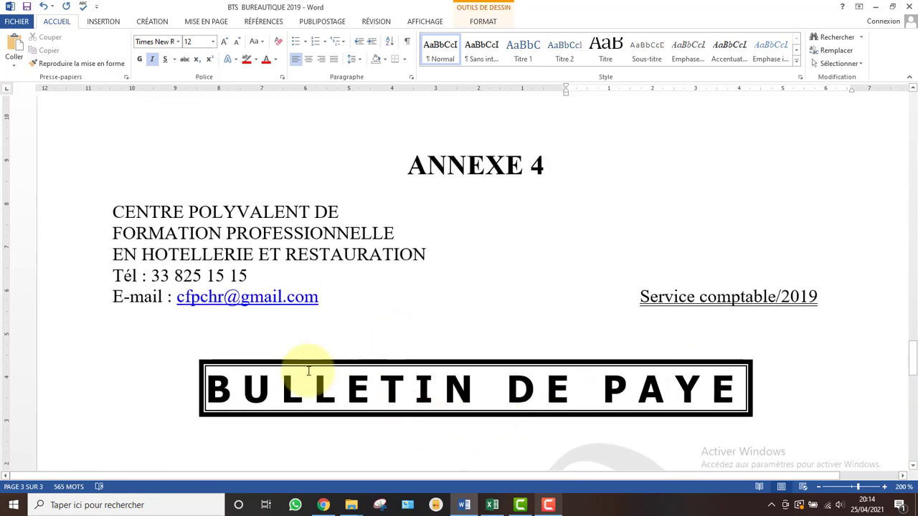
Step: Review the BULLETIN DE PAYE title again, along with the text boxes and salary rows below it
{"action": "left_click", "coordinate": [242, 392]}
{"action": "left_click_drag", "start_coordinate": [243, 392], "coordinate": [314, 394]}
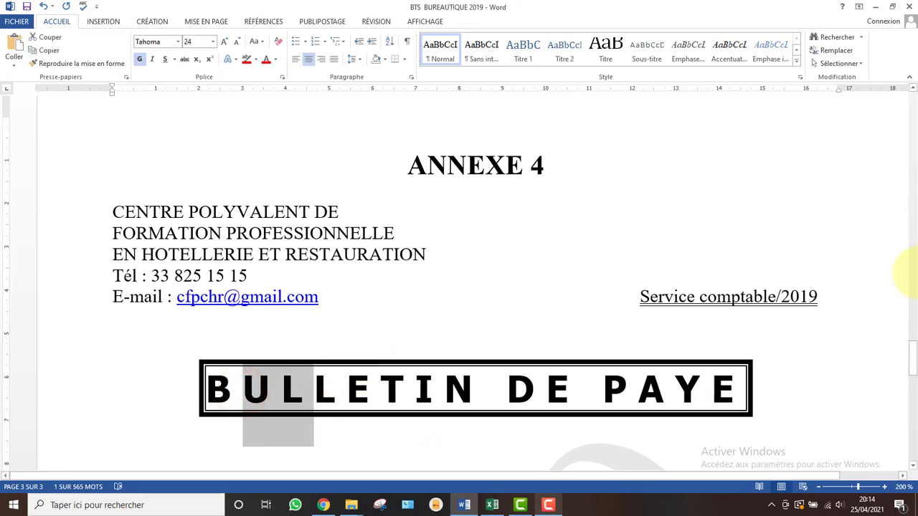
{"action": "left_click_drag", "start_coordinate": [911, 353], "coordinate": [912, 406]}
{"action": "left_click", "coordinate": [328, 238]}
{"action": "left_click", "coordinate": [633, 164]}
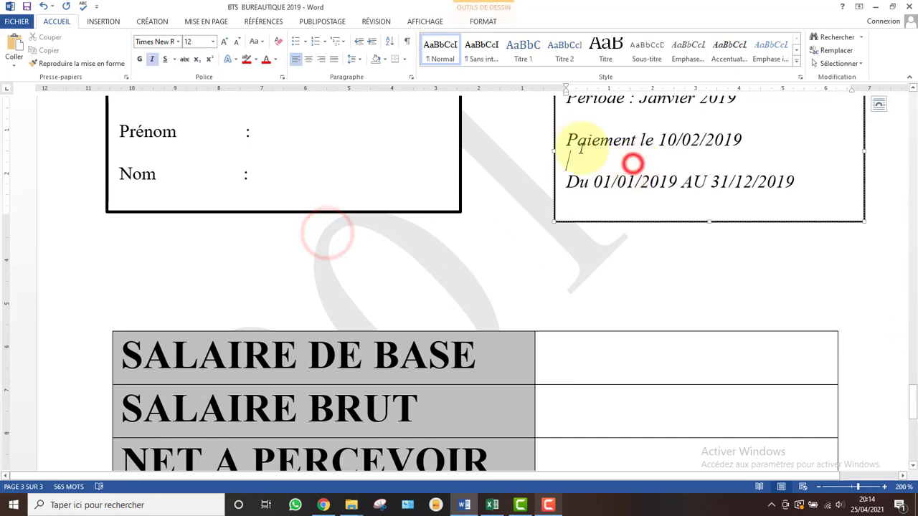
{"action": "left_click", "coordinate": [442, 140]}
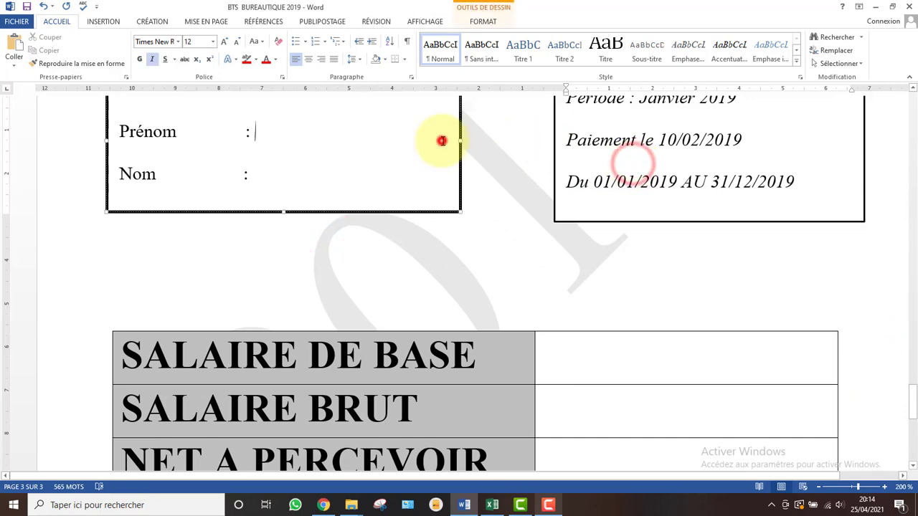
{"action": "left_click", "coordinate": [441, 264]}
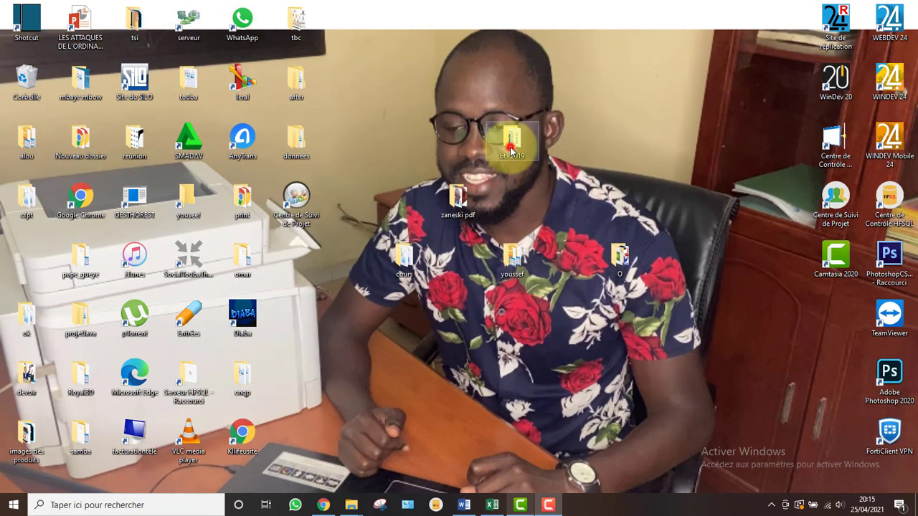
Step: Open the bts 2019 folder on the desktop and look over the BULLETIN DE PAYE, excel and RAPPORT DE PAYE files
{"action": "double_click", "coordinate": [511, 140]}
{"action": "left_click", "coordinate": [237, 172]}
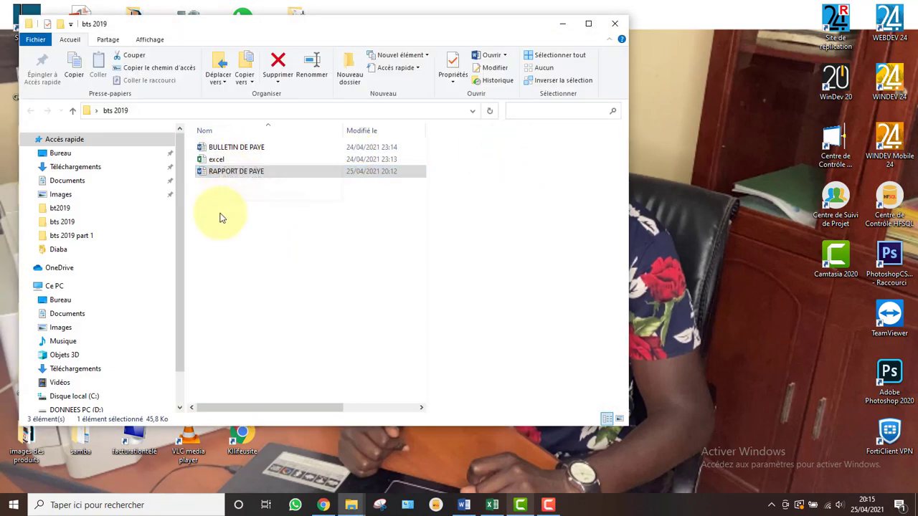
{"action": "left_click", "coordinate": [216, 160]}
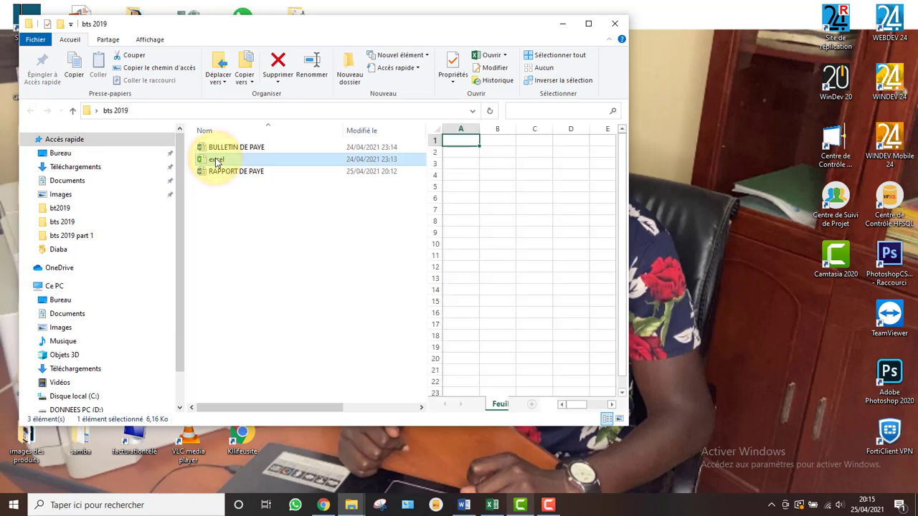
{"action": "left_click", "coordinate": [238, 148]}
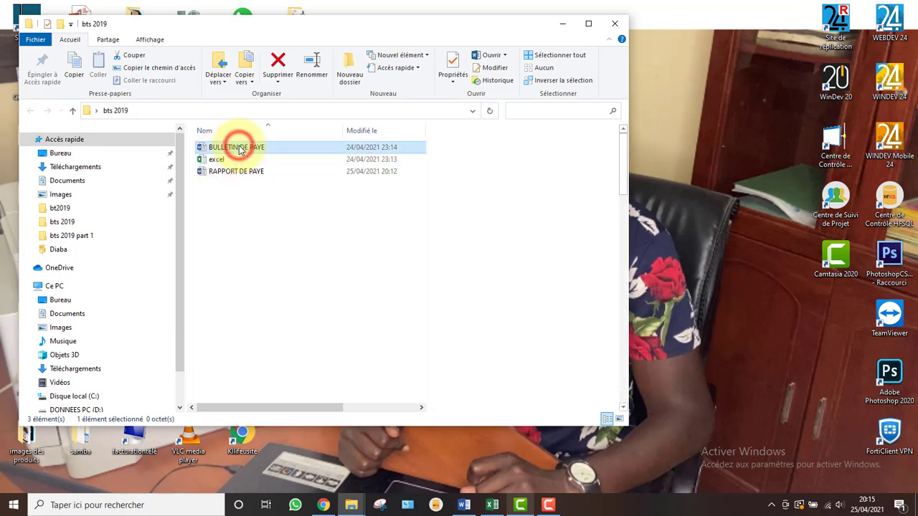
{"action": "left_click", "coordinate": [235, 173]}
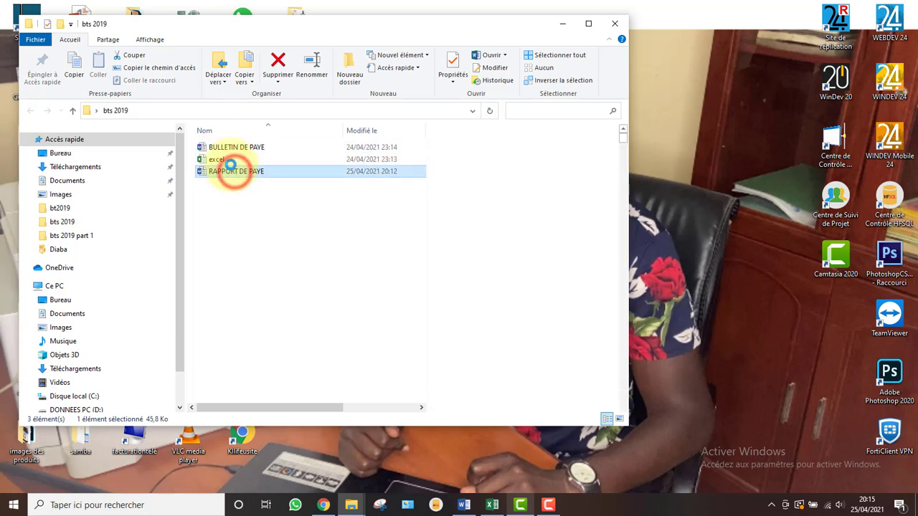
Step: Open the BULLETIN DE PAYE document from the bts 2019 folder in Word
{"action": "left_click", "coordinate": [215, 150]}
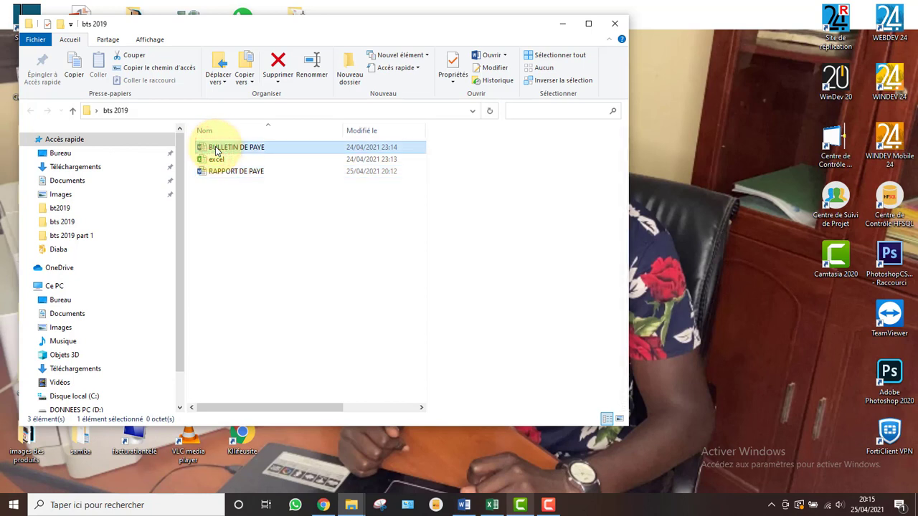
{"action": "left_click", "coordinate": [215, 151]}
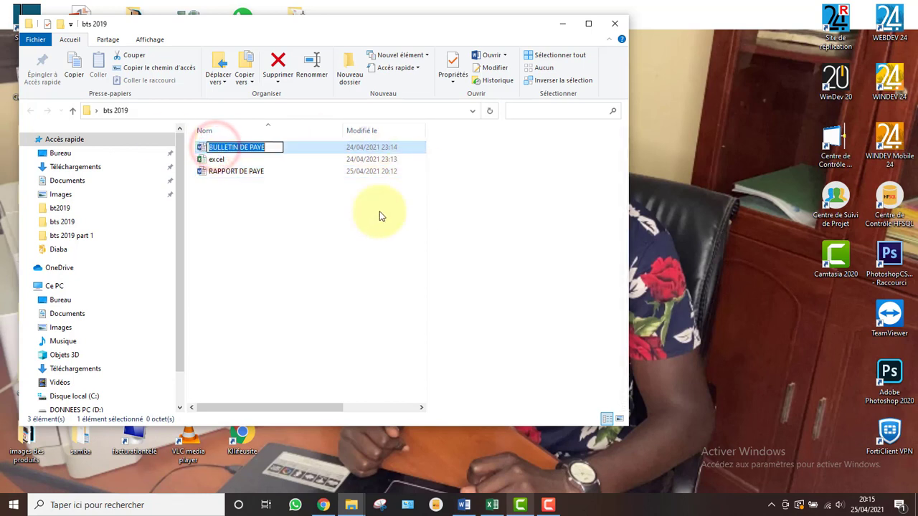
{"action": "right_click", "coordinate": [259, 147]}
{"action": "left_click", "coordinate": [213, 147]}
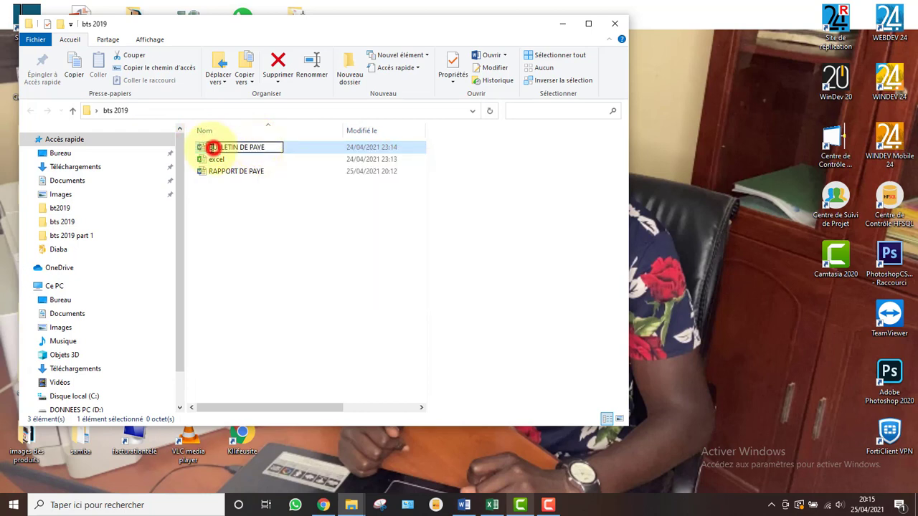
{"action": "left_click", "coordinate": [193, 150]}
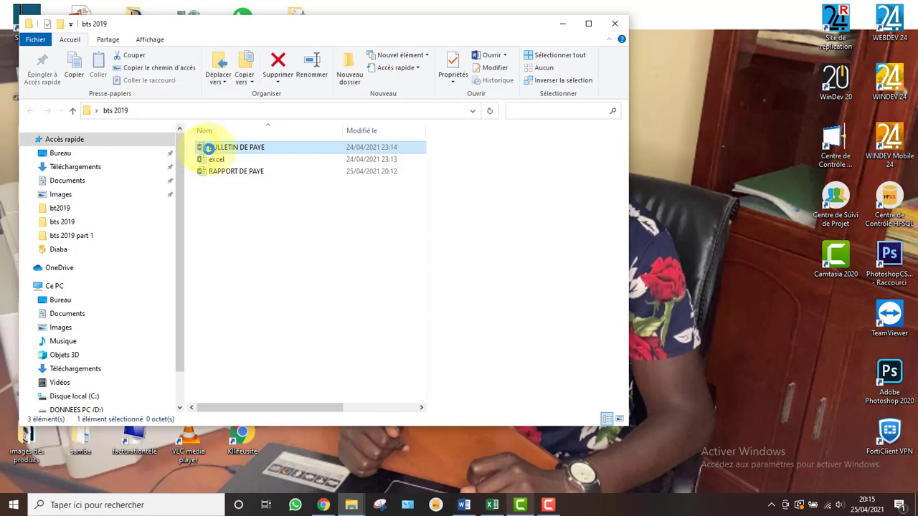
{"action": "right_click", "coordinate": [205, 149]}
{"action": "left_click", "coordinate": [232, 156]}
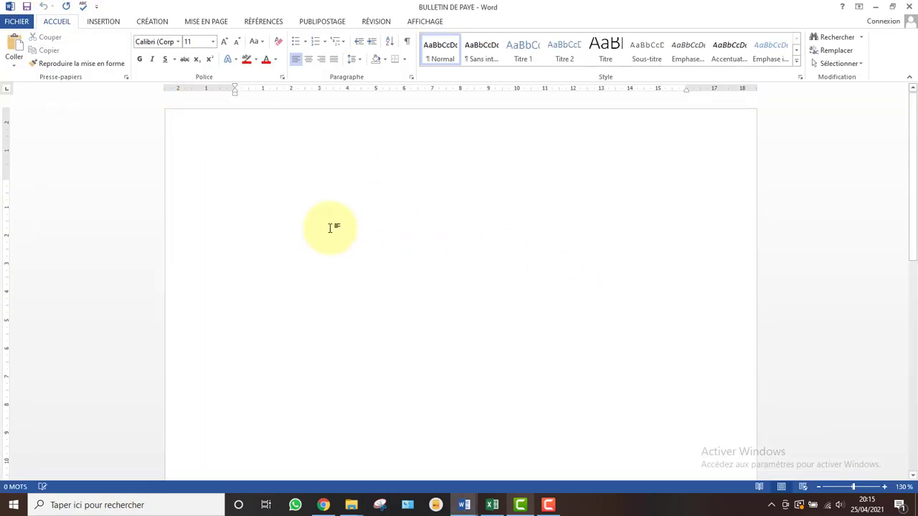
Step: Paste the copied training centre letterhead into the page header and set its paragraph spacing after to 0 pt
{"action": "double_click", "coordinate": [240, 133]}
{"action": "key", "text": "ctrl+v"}
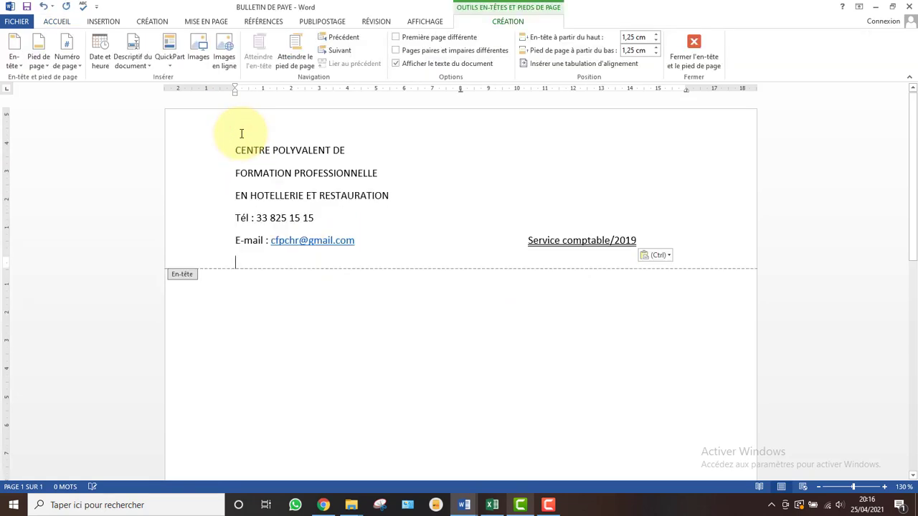
{"action": "mouse_move", "coordinate": [645, 240]}
{"action": "left_mouse_down"}
{"action": "mouse_move", "coordinate": [332, 173]}
{"action": "mouse_move", "coordinate": [254, 139]}
{"action": "left_mouse_up"}
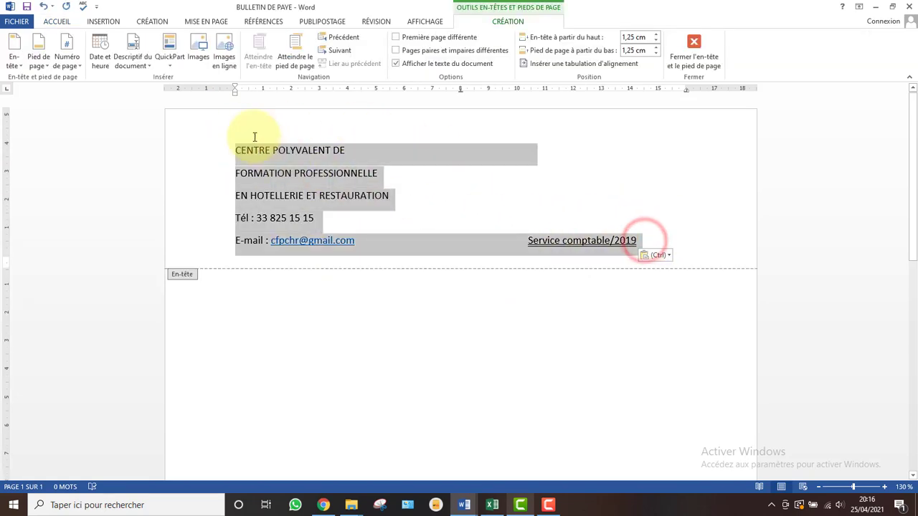
{"action": "left_click", "coordinate": [330, 21]}
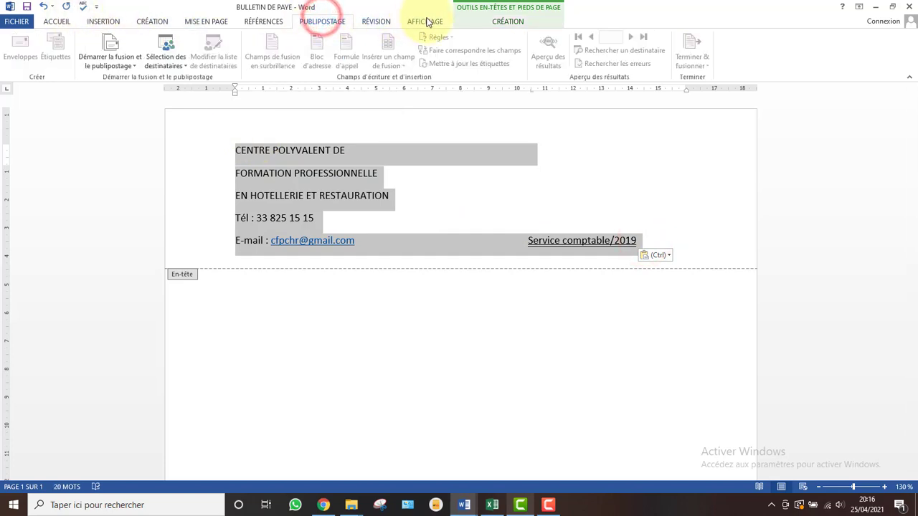
{"action": "left_click", "coordinate": [203, 23]}
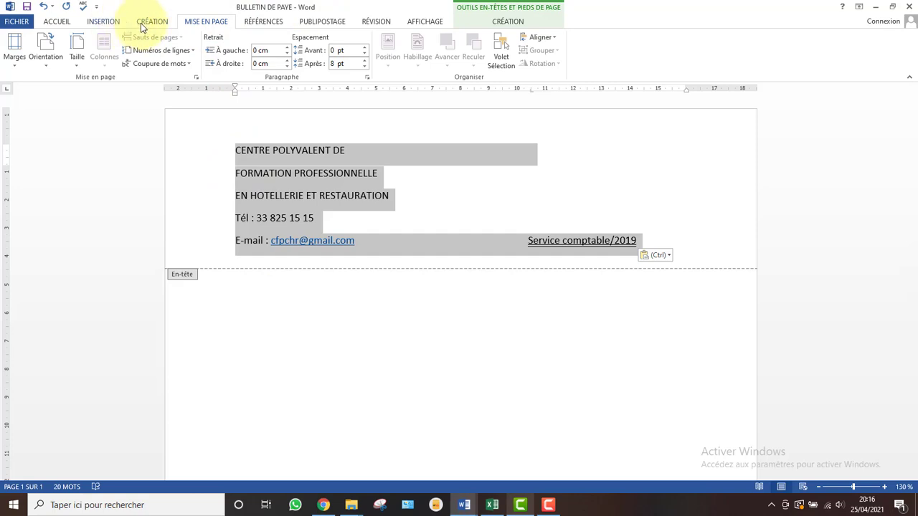
{"action": "left_click", "coordinate": [362, 66]}
{"action": "left_click", "coordinate": [362, 67]}
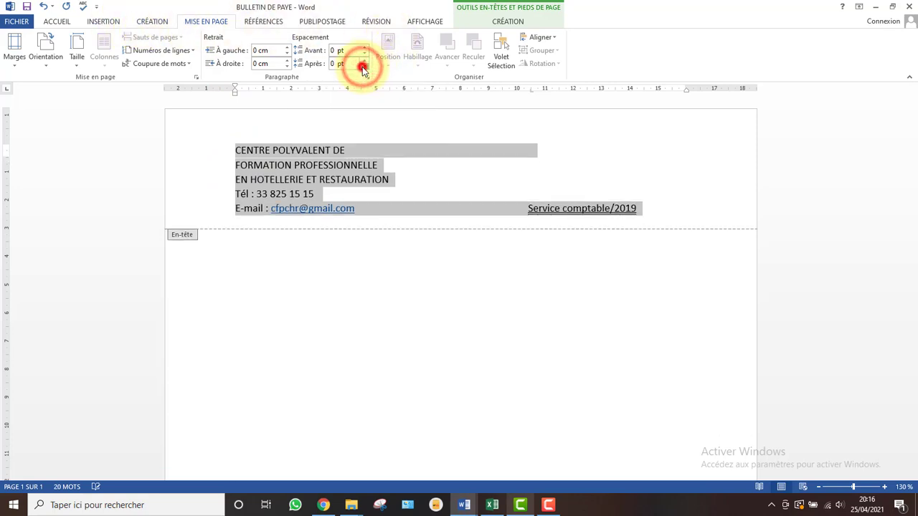
Step: Copy "Service comptable/2019" from the header's e-mail line, delete it there, and remove the blank space following the address
{"action": "left_click", "coordinate": [506, 193]}
{"action": "left_click", "coordinate": [535, 209]}
{"action": "left_click_drag", "start_coordinate": [531, 210], "coordinate": [645, 207]}
{"action": "key", "text": "ctrl+c"}
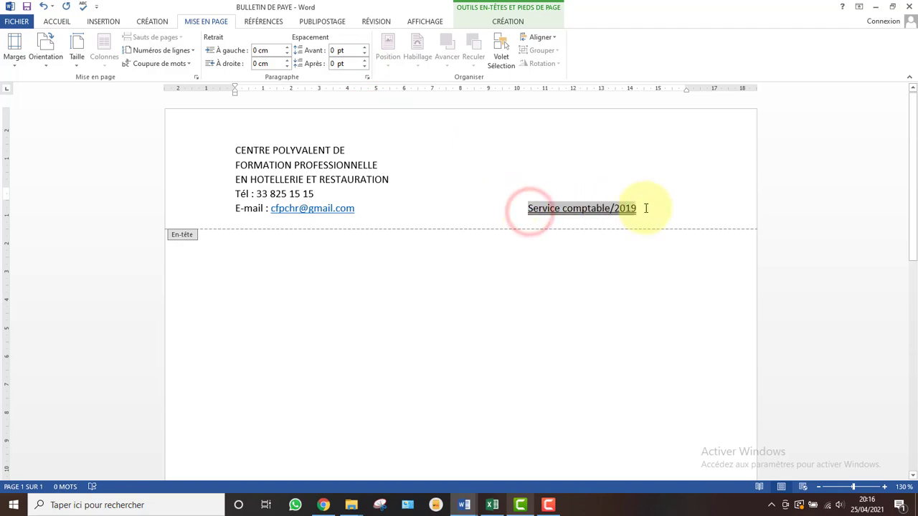
{"action": "key", "text": "Delete"}
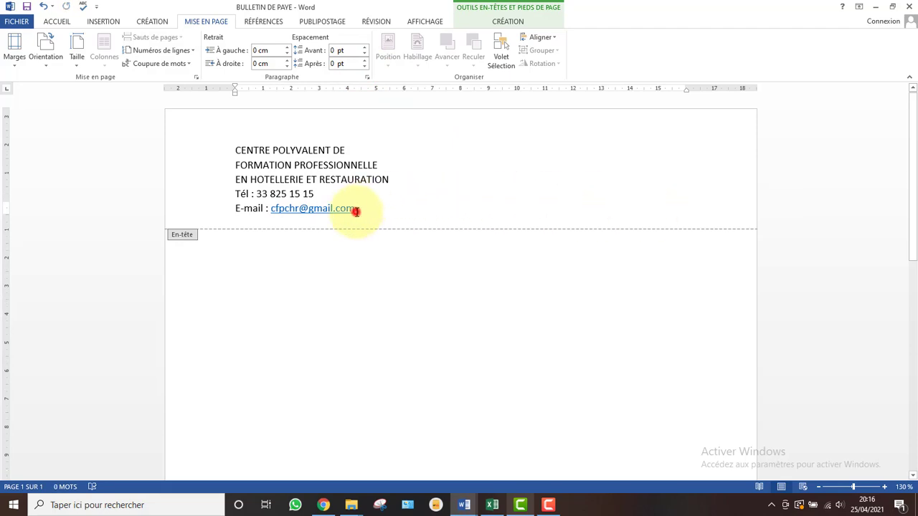
{"action": "left_click_drag", "start_coordinate": [386, 211], "coordinate": [511, 208]}
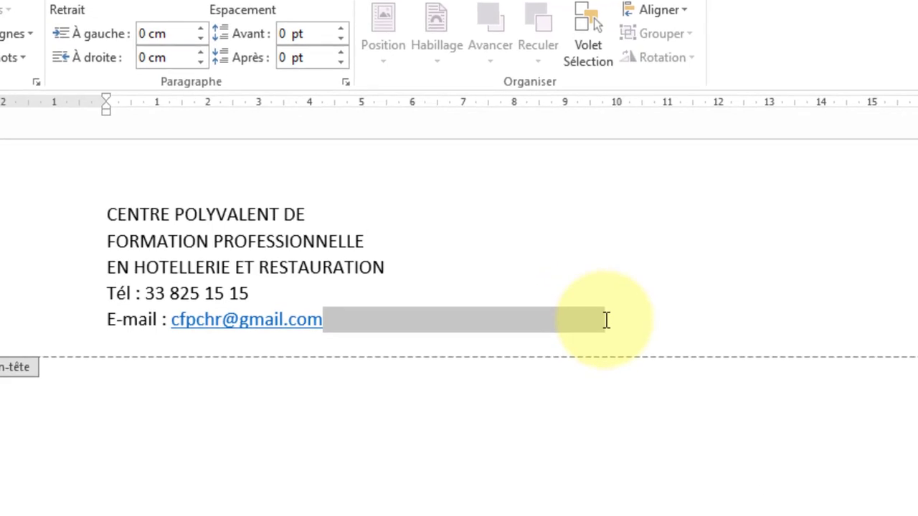
{"action": "left_click_drag", "start_coordinate": [606, 320], "coordinate": [607, 320]}
{"action": "left_click", "coordinate": [607, 320]}
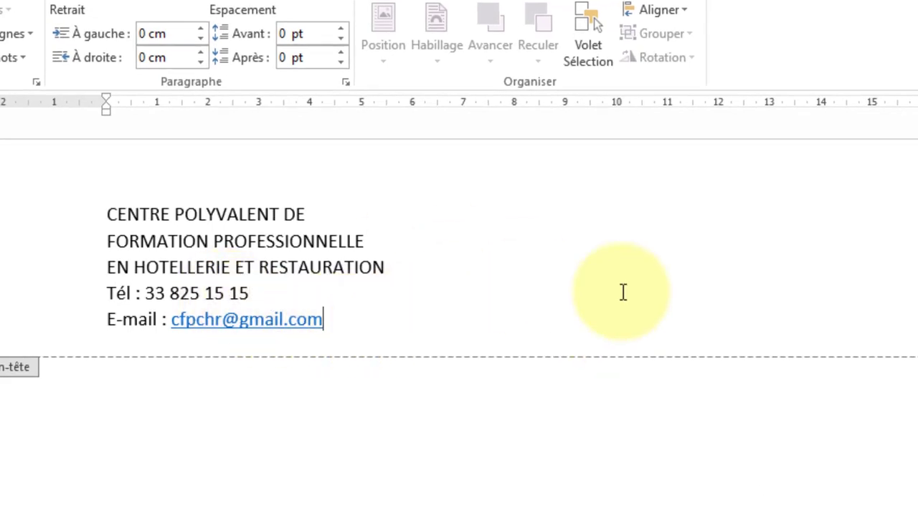
Step: Paste "Service comptable/2019" on the header's e-mail line and align it to a left tab stop at about 11.5 cm
{"action": "left_click", "coordinate": [695, 105]}
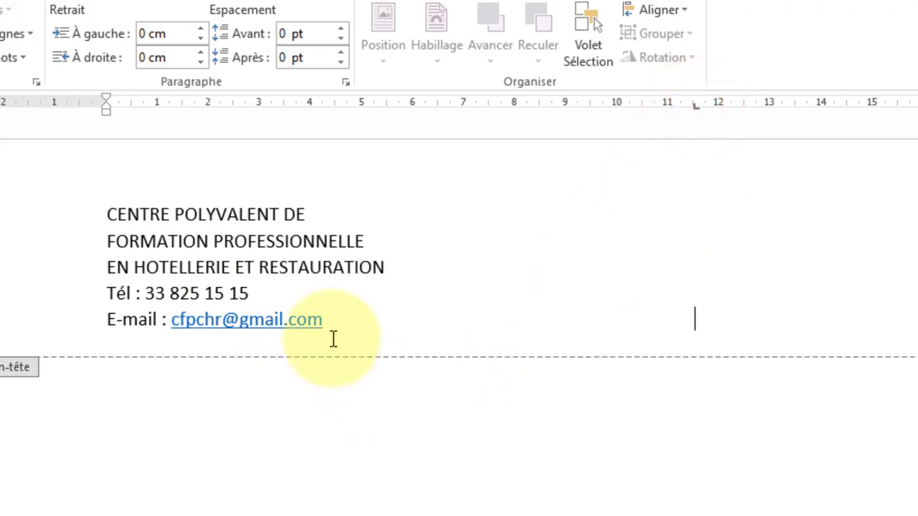
{"action": "key", "text": "ctrl+v"}
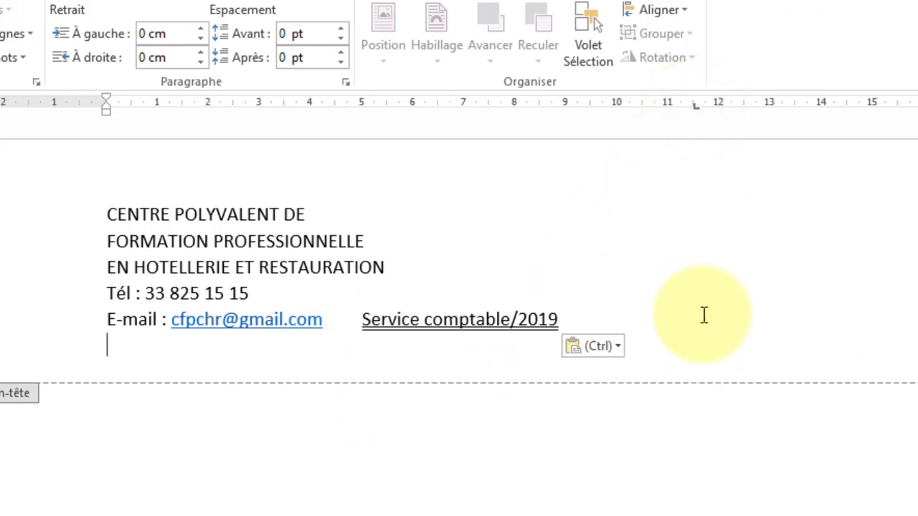
{"action": "key", "text": "Tab"}
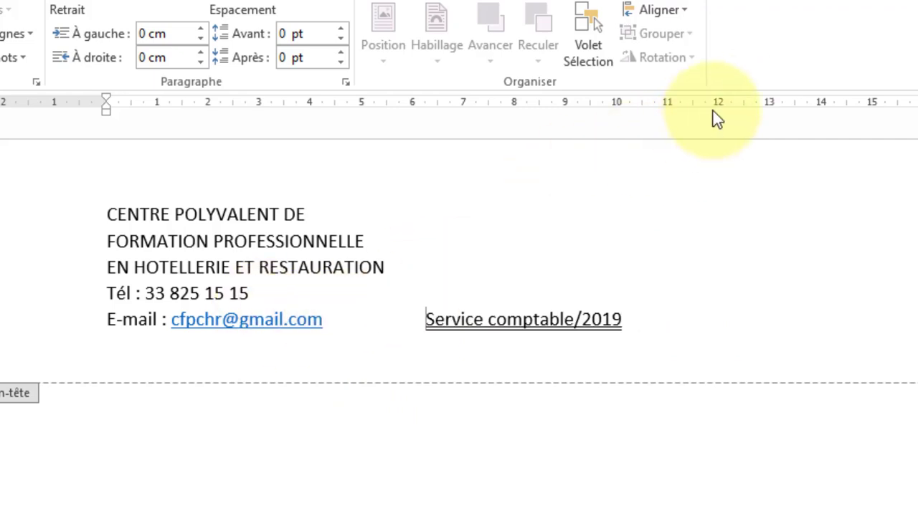
{"action": "left_click", "coordinate": [692, 105]}
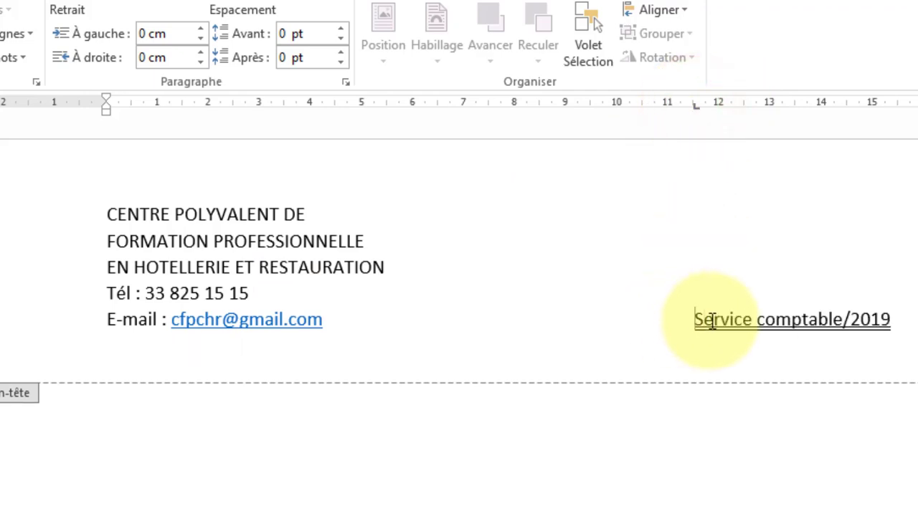
{"action": "left_click", "coordinate": [695, 113]}
{"action": "scroll", "coordinate": [638, 137], "scroll_direction": "down", "scroll_amount": 1}
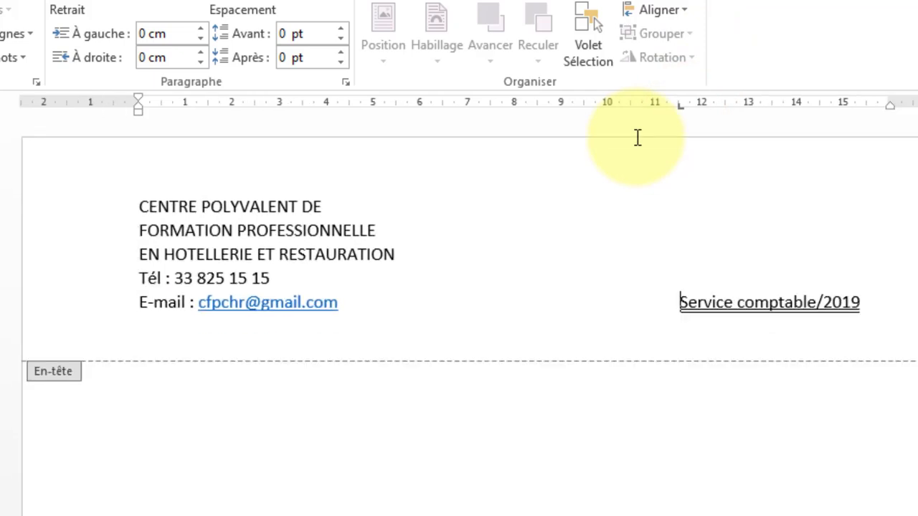
Step: Remove the empty paragraph below the e-mail line in the header
{"action": "left_click", "coordinate": [545, 331]}
{"action": "left_click", "coordinate": [163, 323]}
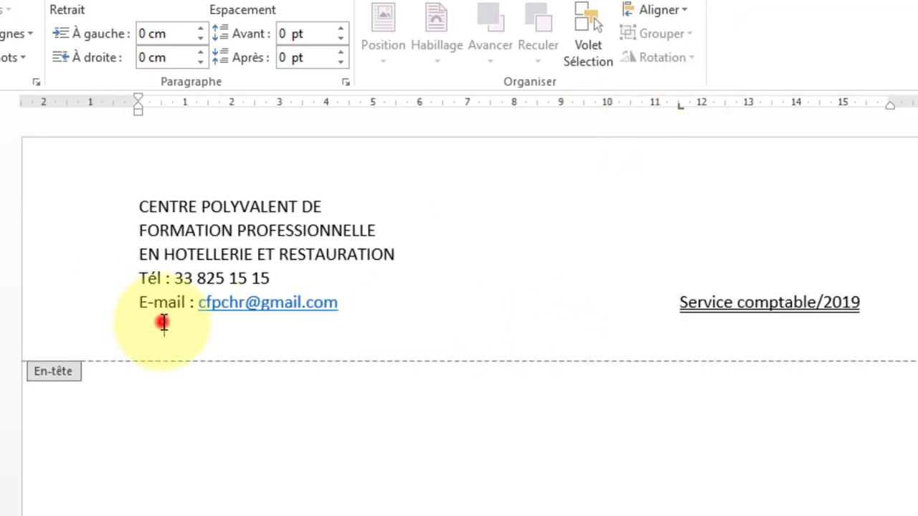
{"action": "left_click", "coordinate": [120, 327]}
{"action": "left_click", "coordinate": [132, 326]}
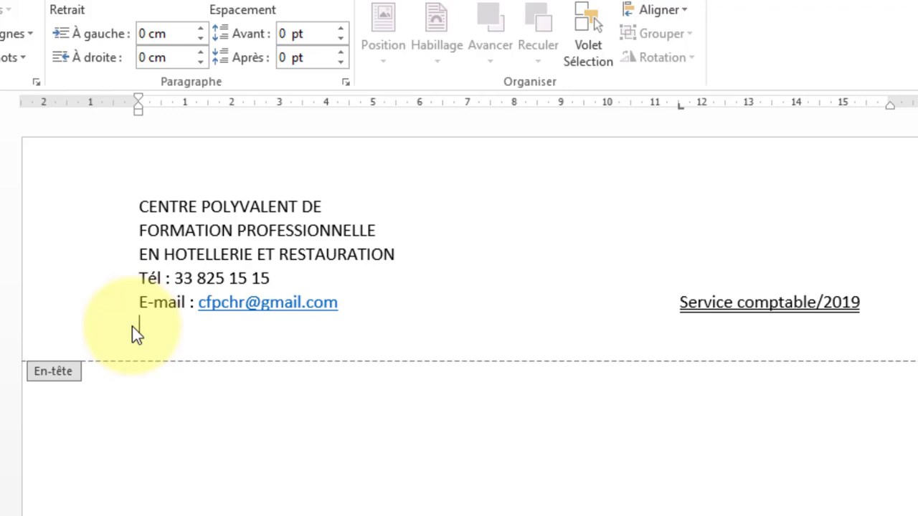
{"action": "left_click", "coordinate": [871, 301]}
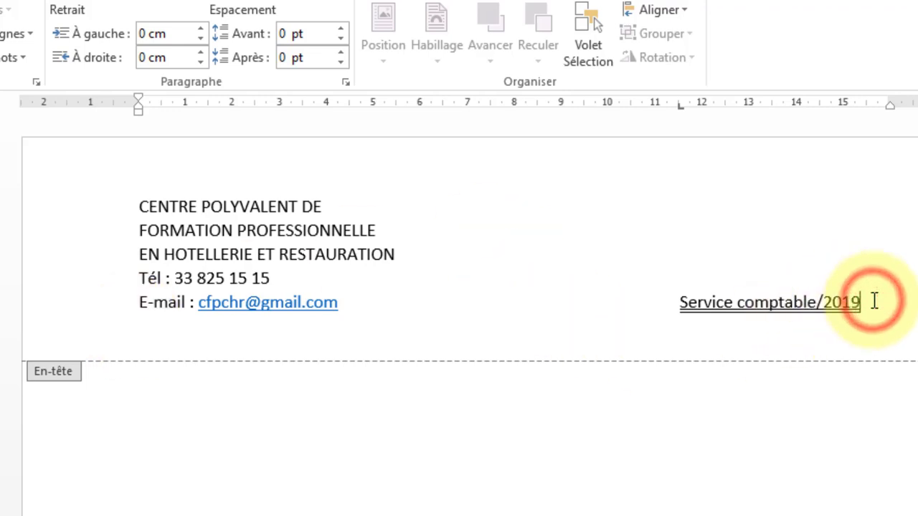
{"action": "key", "text": "Delete"}
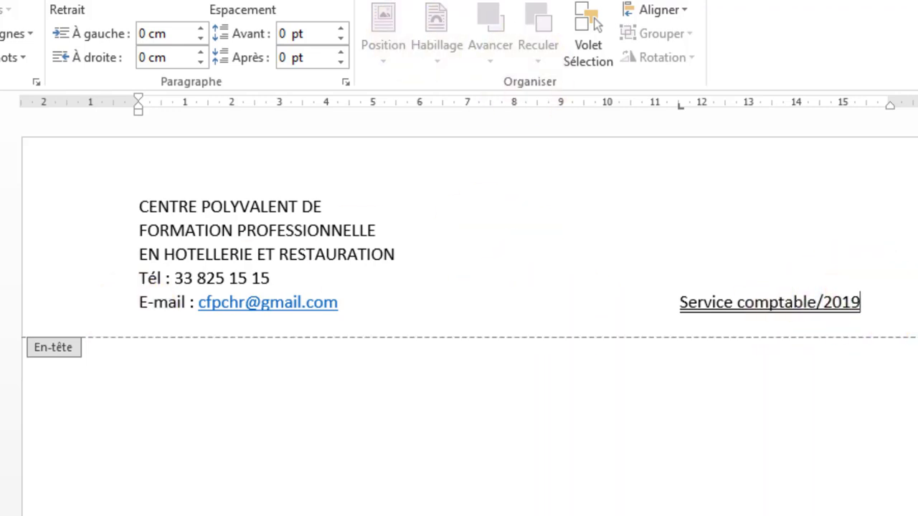
Step: Add only a bottom border to the header's e-mail line, using the 3 pt thick line framed by two thin lines
{"action": "left_click", "coordinate": [138, 65]}
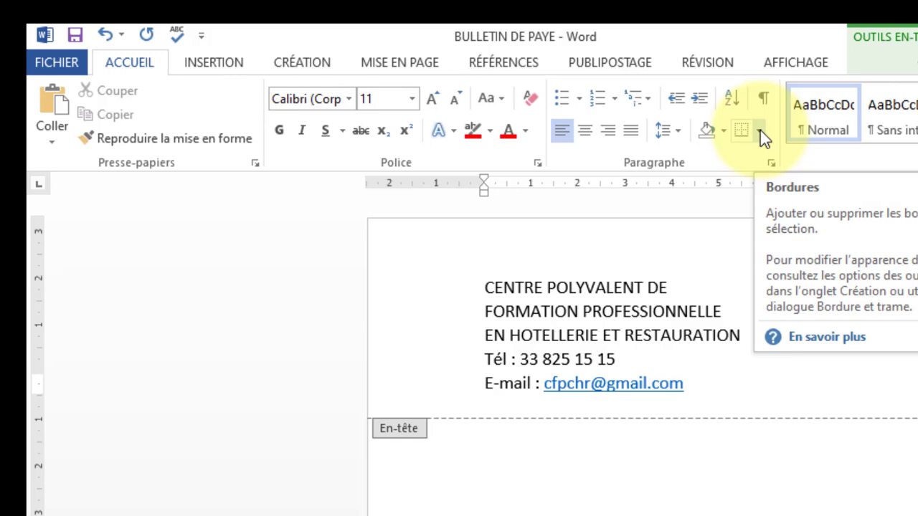
{"action": "left_click", "coordinate": [760, 130]}
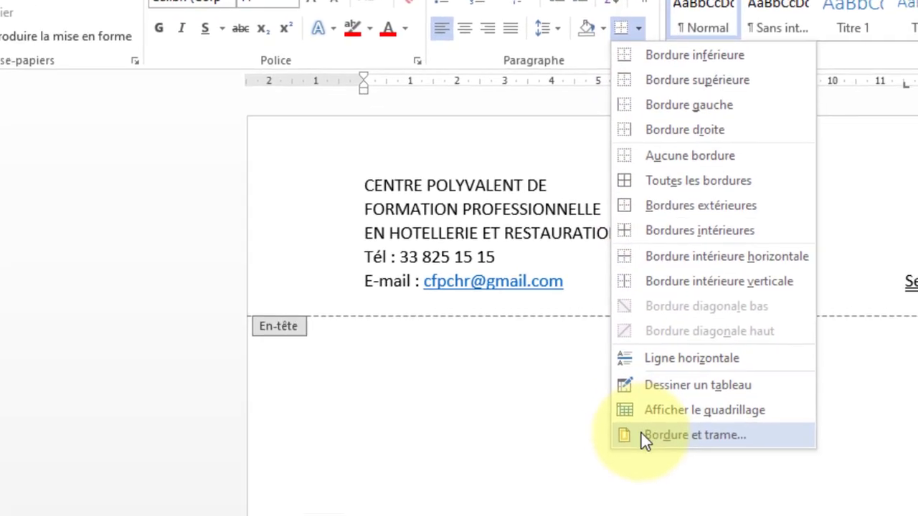
{"action": "left_click", "coordinate": [764, 515]}
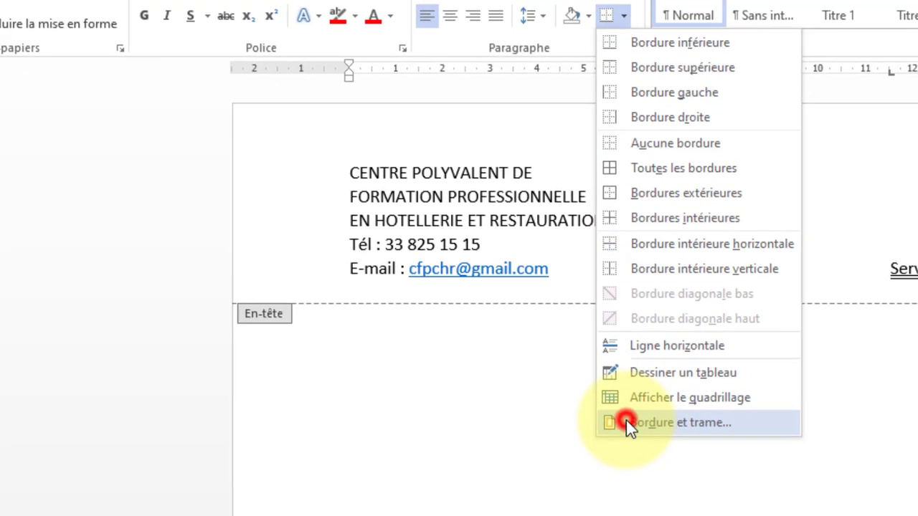
{"action": "left_click_drag", "start_coordinate": [729, 242], "coordinate": [731, 262]}
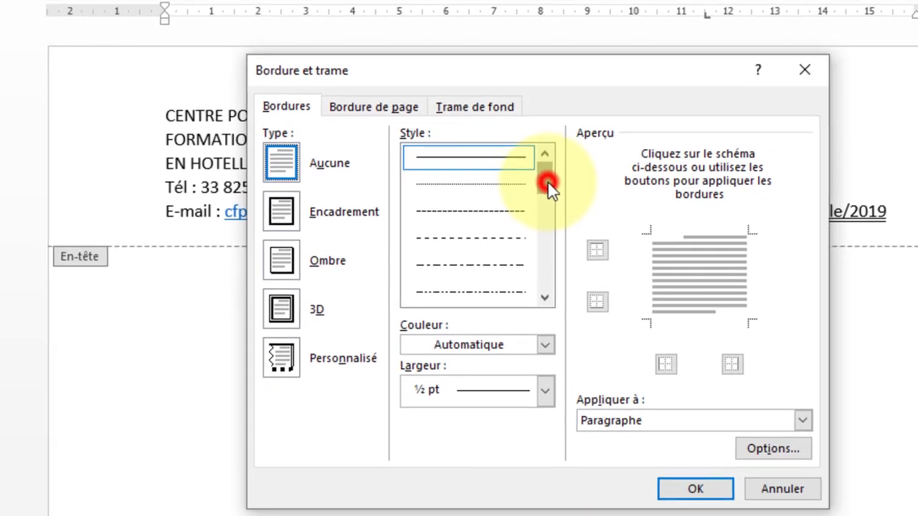
{"action": "left_click_drag", "start_coordinate": [541, 200], "coordinate": [543, 215]}
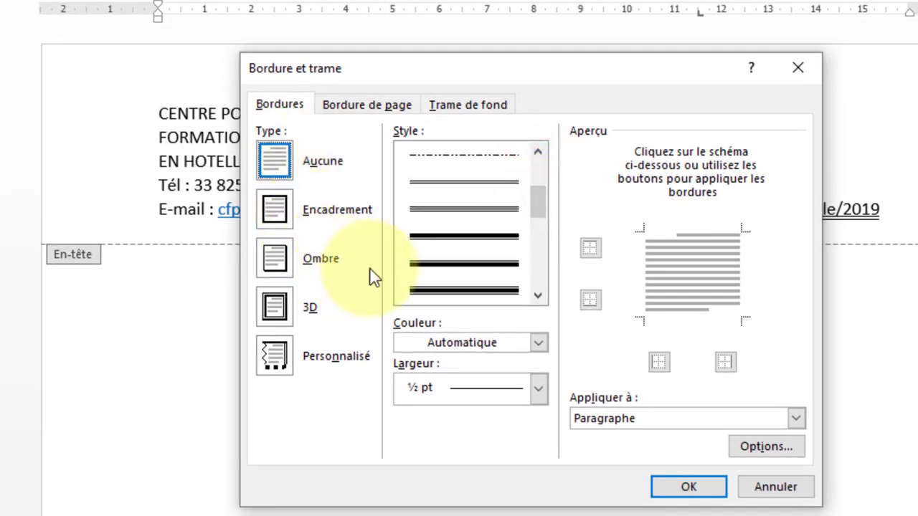
{"action": "left_click", "coordinate": [502, 290]}
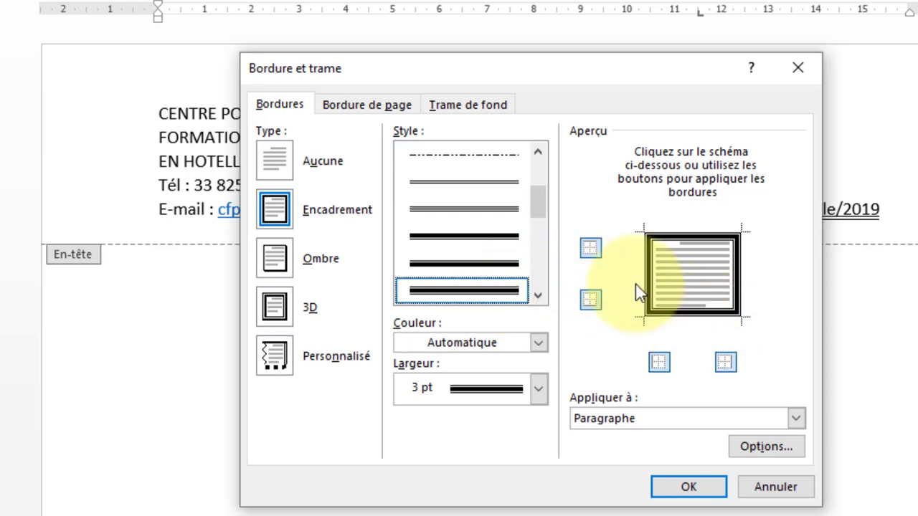
{"action": "left_click", "coordinate": [689, 234]}
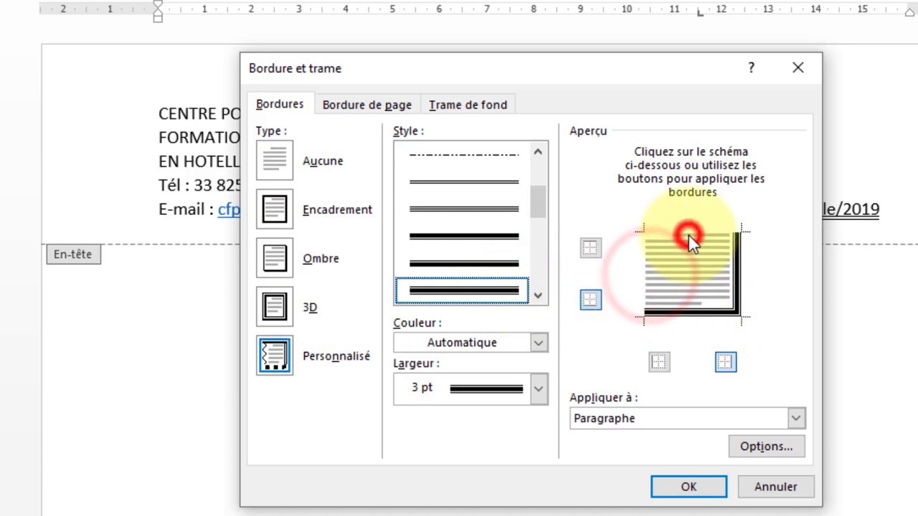
{"action": "left_click", "coordinate": [733, 270]}
{"action": "left_click", "coordinate": [674, 488]}
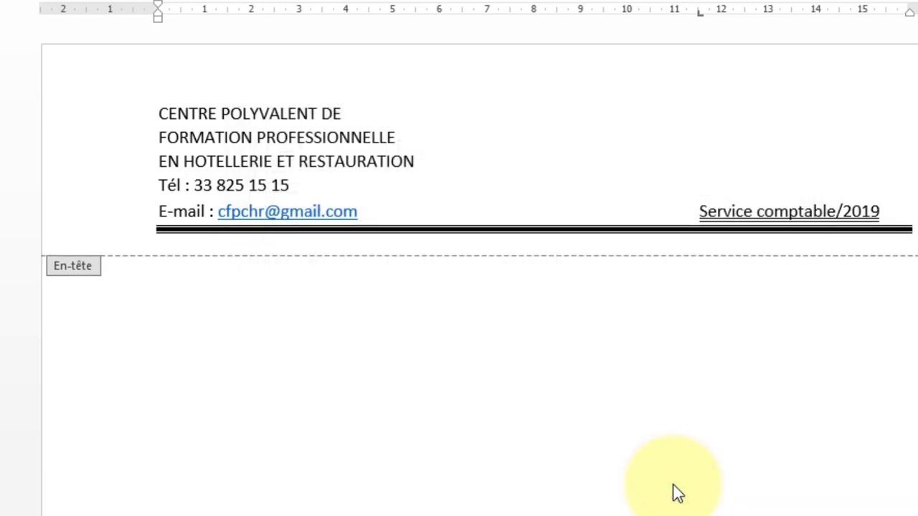
Step: Enter the title "BULLETIN DE PAYE" in the document body, centred at 14 pt
{"action": "double_click", "coordinate": [678, 493]}
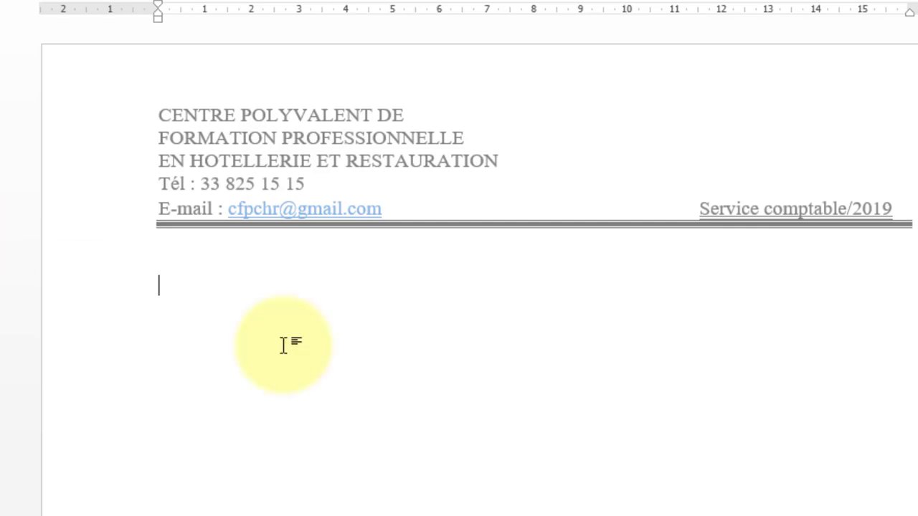
{"action": "type", "text": "BULLETIN DE PAYE"}
{"action": "left_click", "coordinate": [335, 282]}
{"action": "left_click_drag", "start_coordinate": [355, 285], "coordinate": [159, 284]}
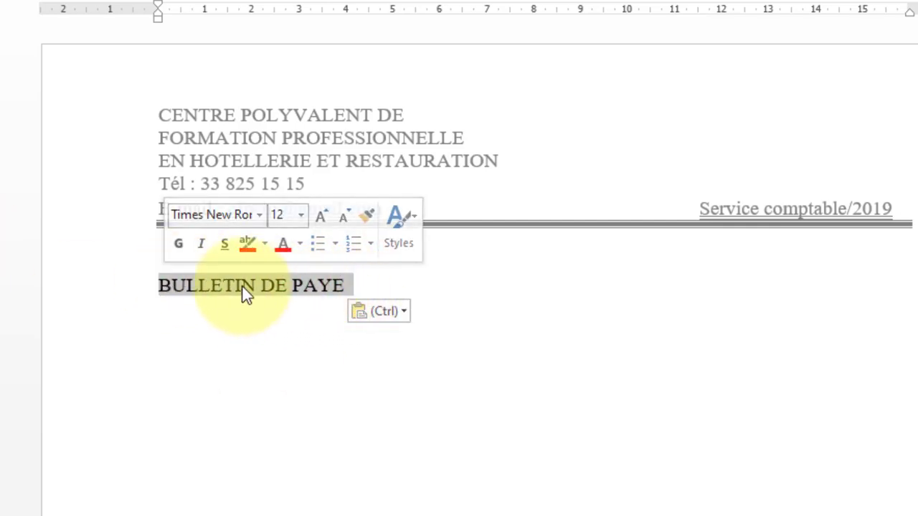
{"action": "left_click", "coordinate": [320, 41]}
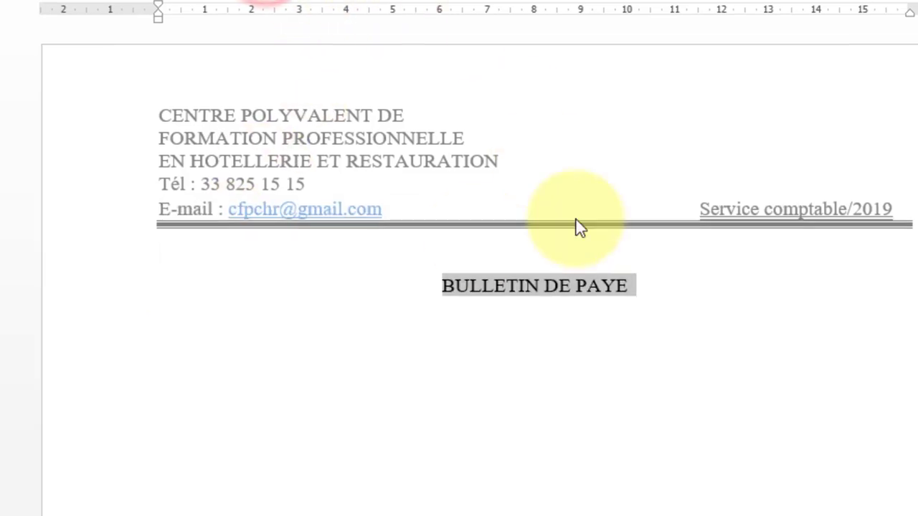
{"action": "left_click", "coordinate": [212, 73]}
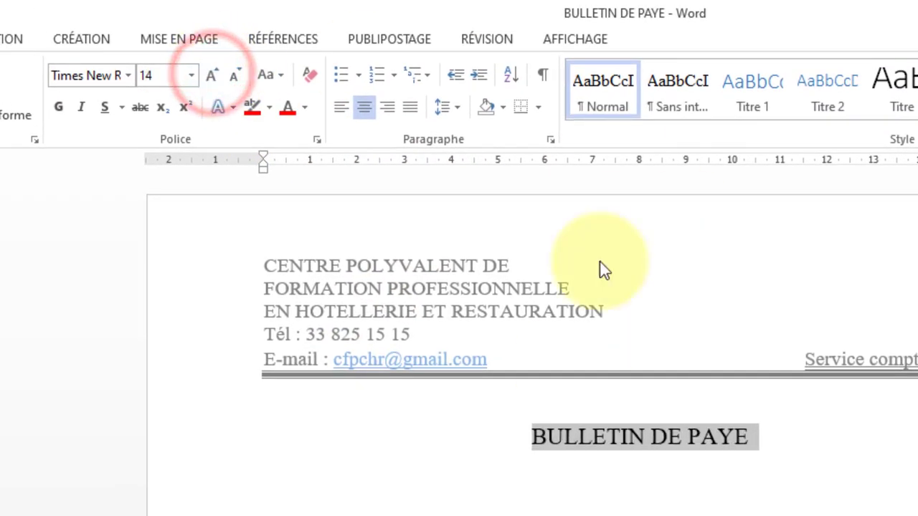
{"action": "left_click", "coordinate": [321, 145]}
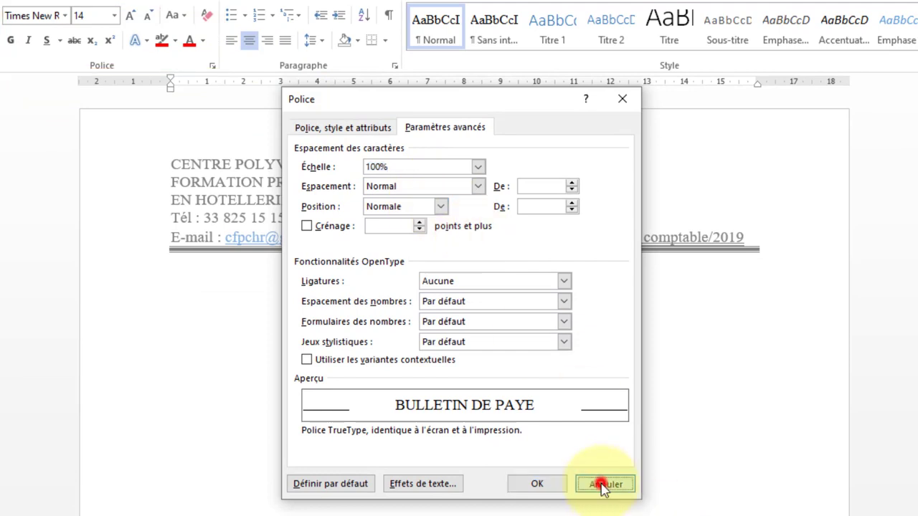
{"action": "left_click", "coordinate": [602, 486]}
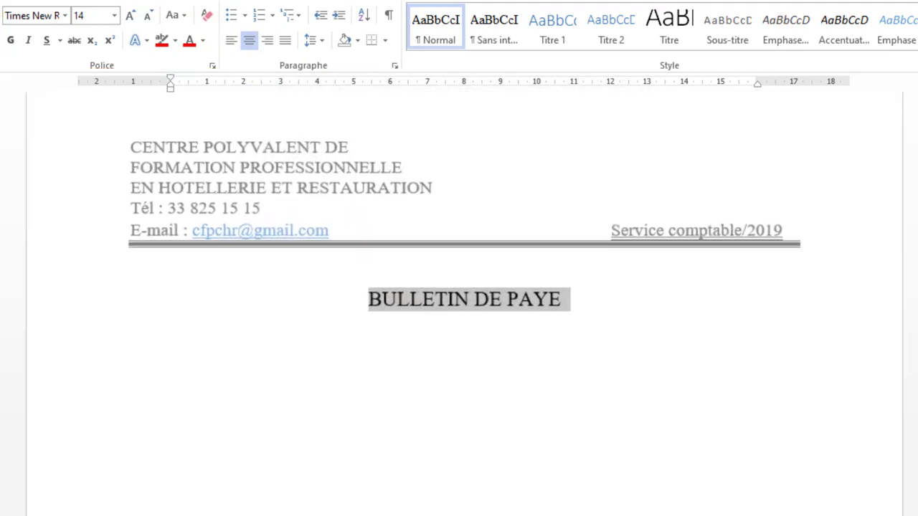
{"action": "scroll", "coordinate": [459, 304], "scroll_direction": "up", "scroll_amount": 2}
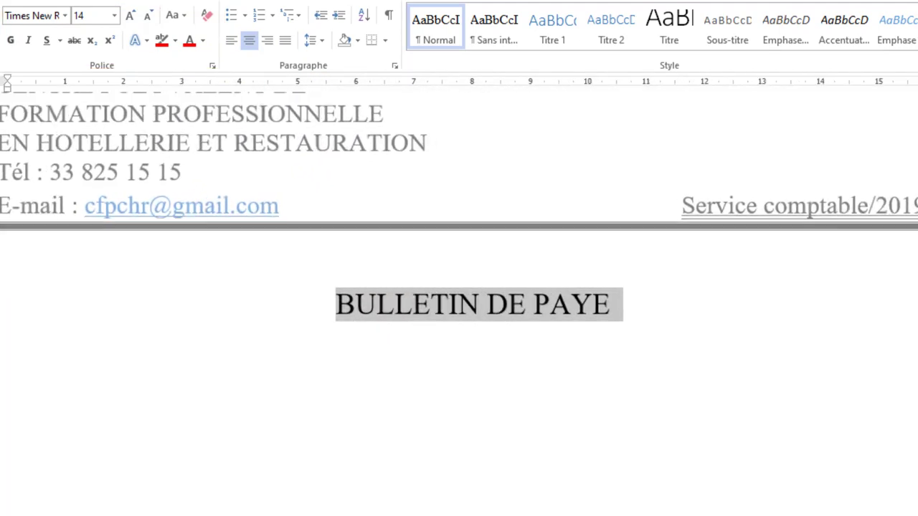
Step: Choose Arial Black at size 36 for the BULLETIN DE PAYE title in the font settings
{"action": "left_click", "coordinate": [213, 68]}
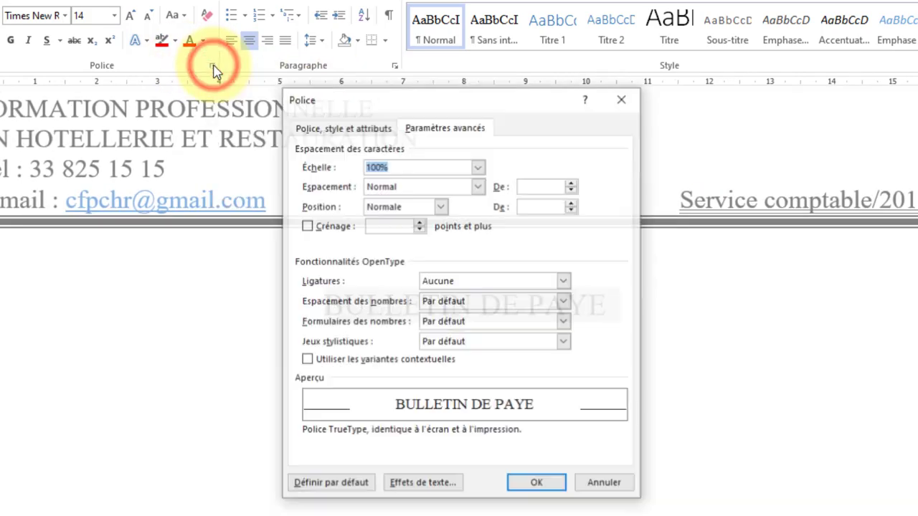
{"action": "left_click", "coordinate": [331, 128]}
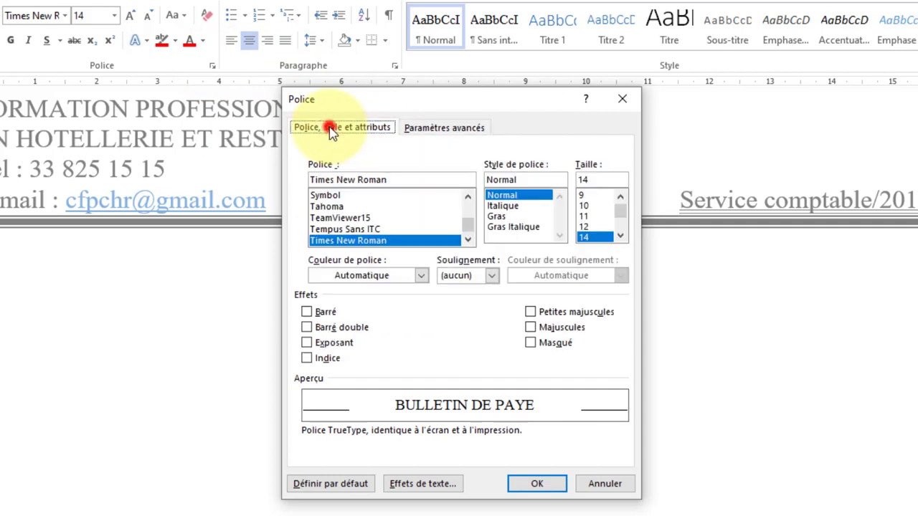
{"action": "left_click", "coordinate": [468, 239]}
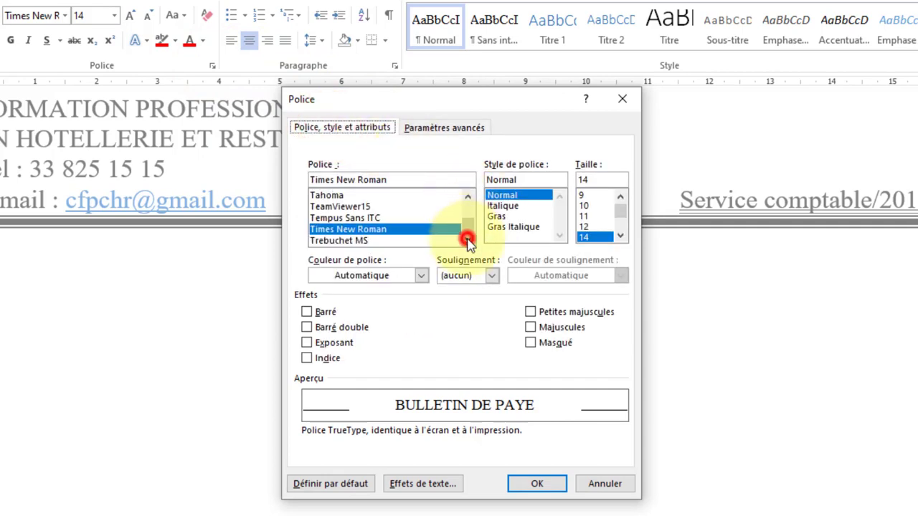
{"action": "left_click", "coordinate": [467, 240]}
{"action": "left_click", "coordinate": [468, 240]}
{"action": "left_click", "coordinate": [467, 239]}
{"action": "left_click", "coordinate": [468, 239]}
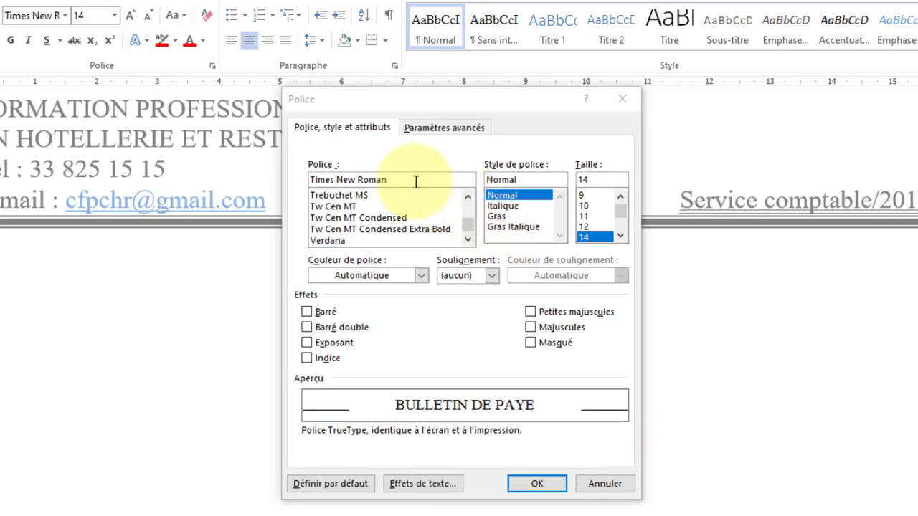
{"action": "double_click", "coordinate": [405, 179]}
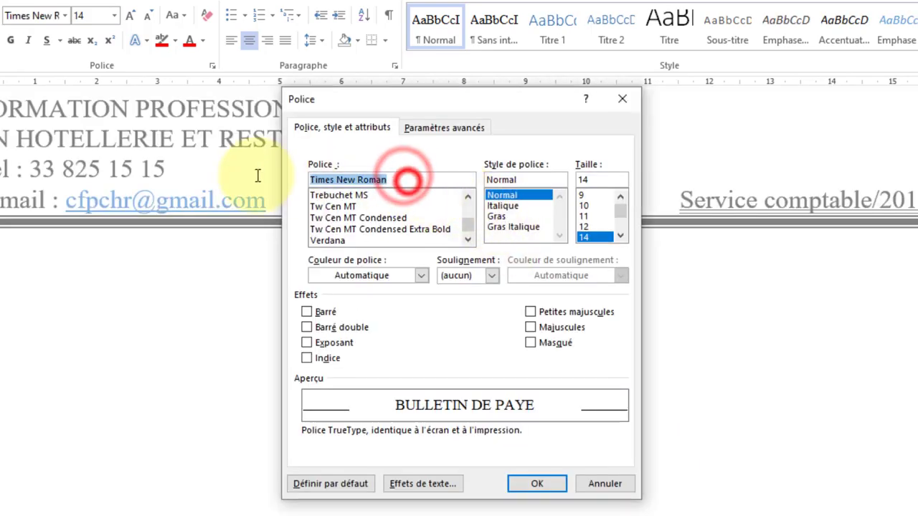
{"action": "type", "text": "arial"}
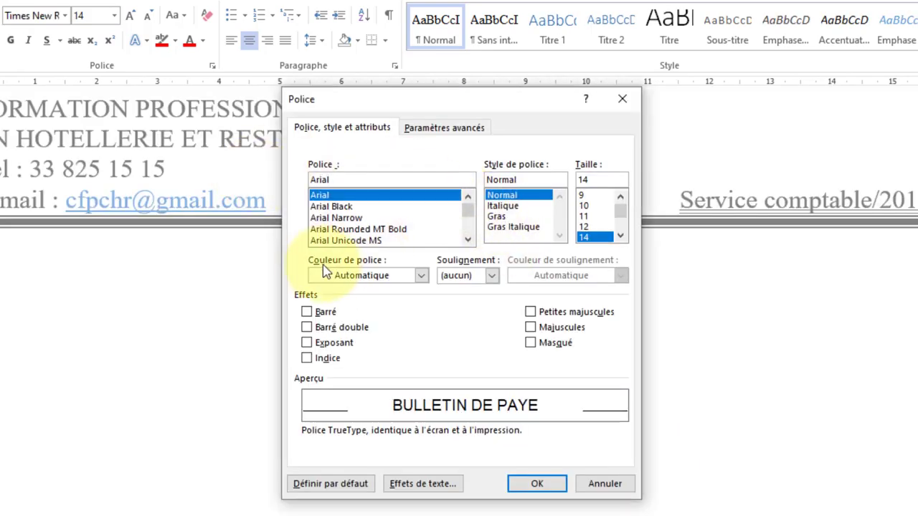
{"action": "left_click", "coordinate": [360, 207]}
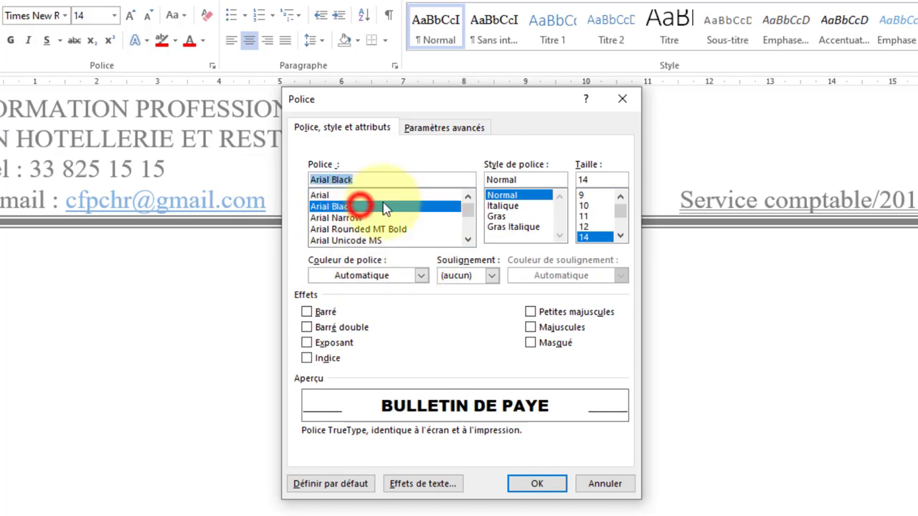
{"action": "left_click", "coordinate": [621, 235]}
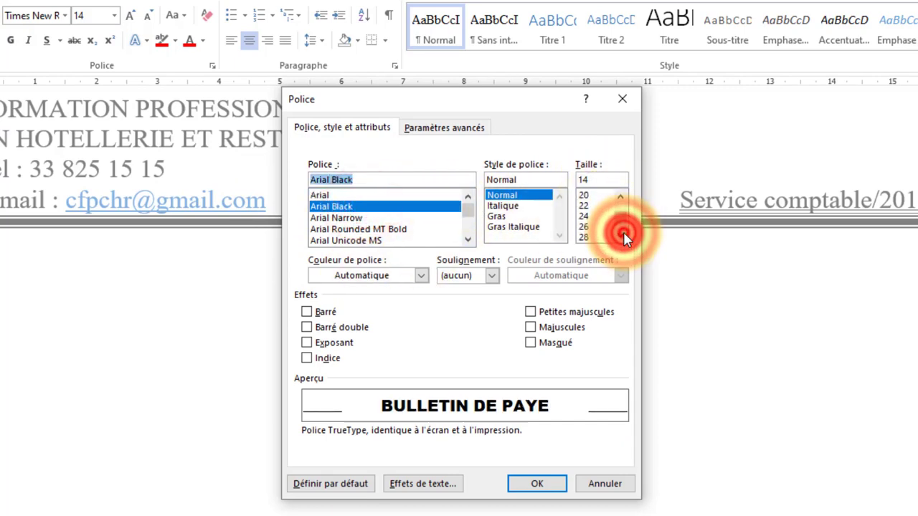
{"action": "left_click", "coordinate": [585, 226]}
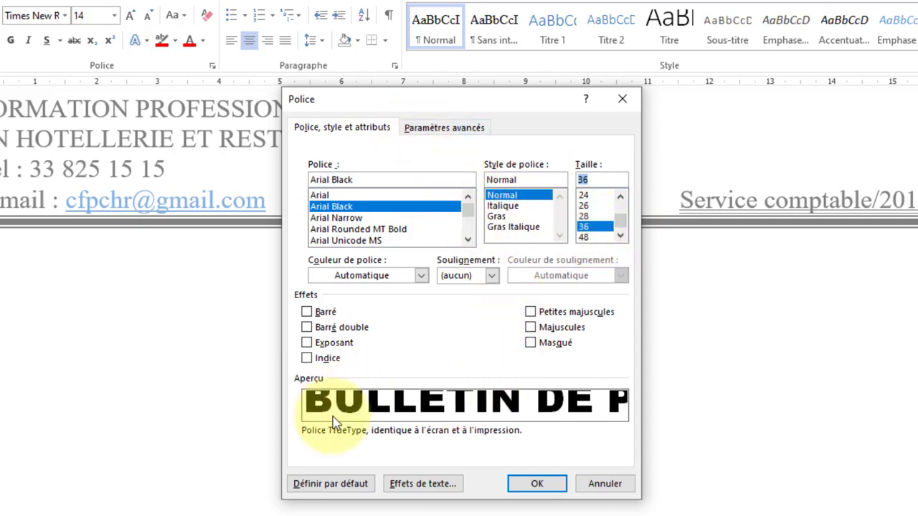
Step: Expand the BULLETIN DE PAYE title's character spacing (Étendu) by about 7 pt and apply the font settings
{"action": "left_click", "coordinate": [425, 133]}
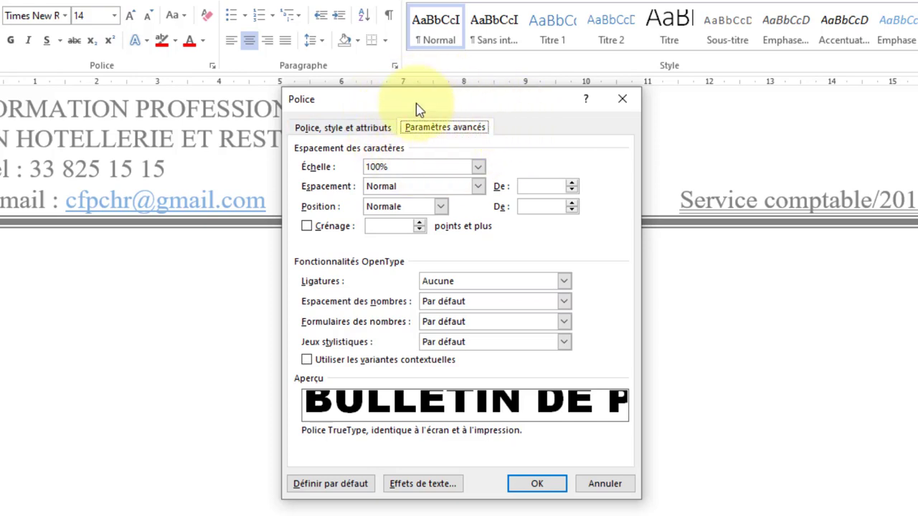
{"action": "left_click", "coordinate": [371, 188]}
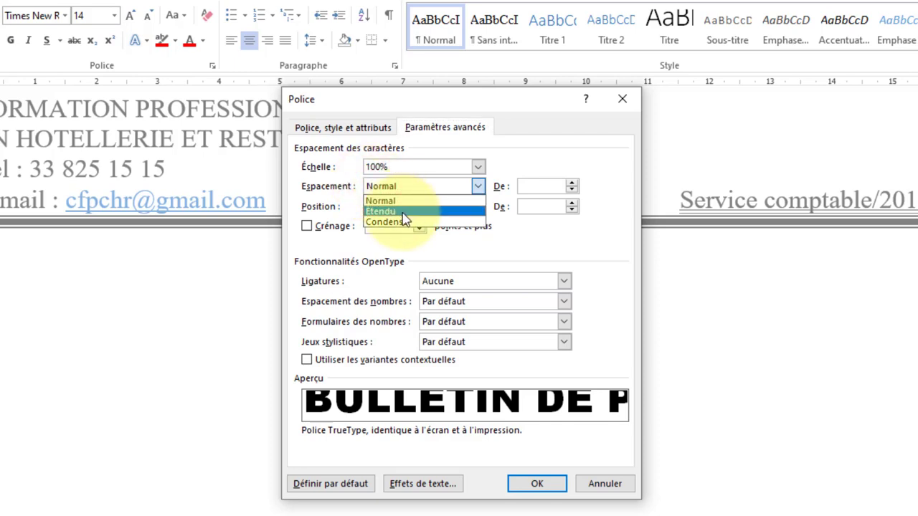
{"action": "left_click", "coordinate": [402, 213]}
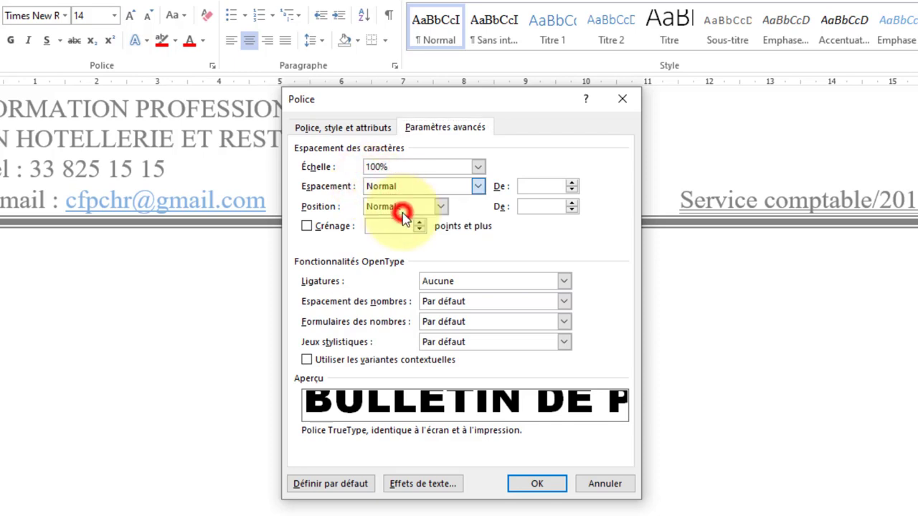
{"action": "left_click", "coordinate": [573, 183]}
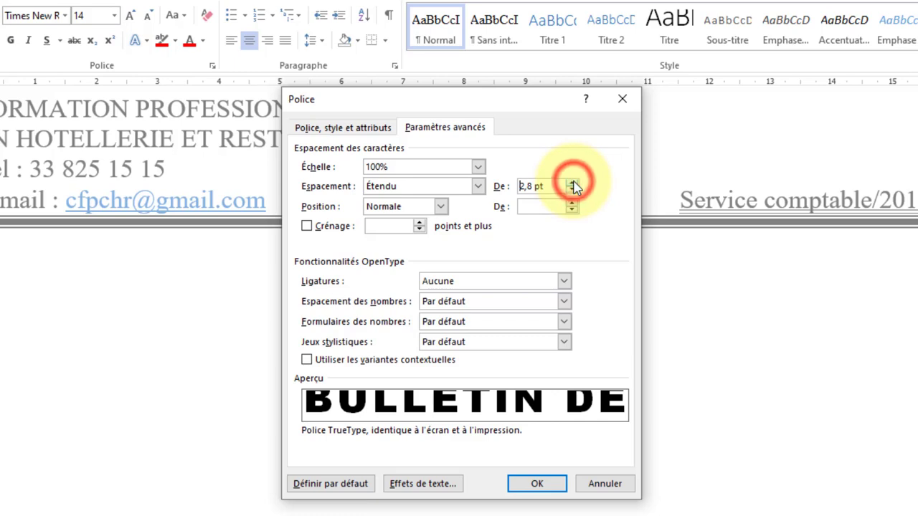
{"action": "left_click", "coordinate": [573, 183]}
{"action": "left_click", "coordinate": [573, 184]}
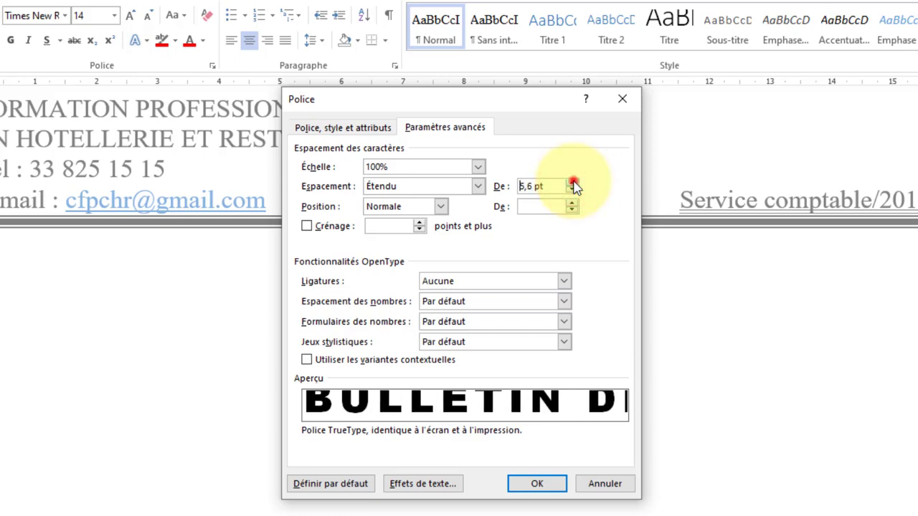
{"action": "left_click", "coordinate": [573, 183]}
{"action": "left_click", "coordinate": [573, 183]}
{"action": "left_click", "coordinate": [573, 183]}
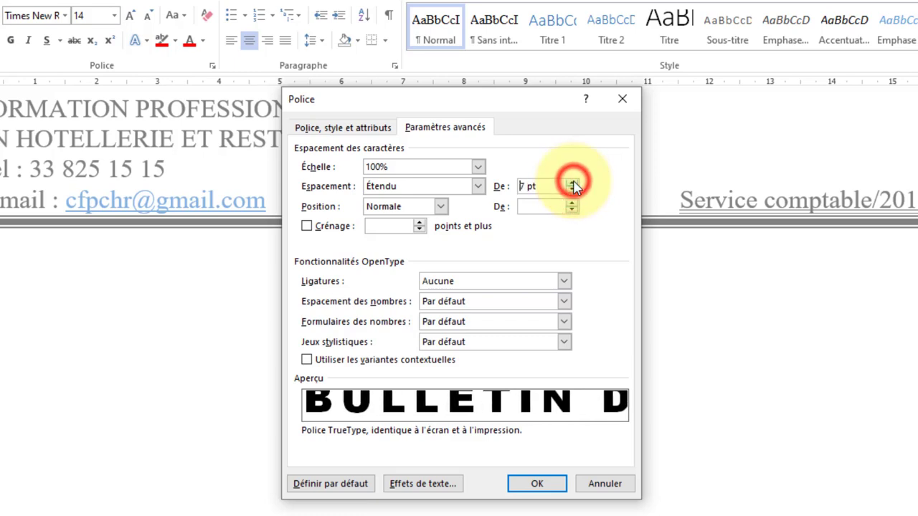
{"action": "left_click", "coordinate": [573, 183]}
{"action": "left_click", "coordinate": [537, 484]}
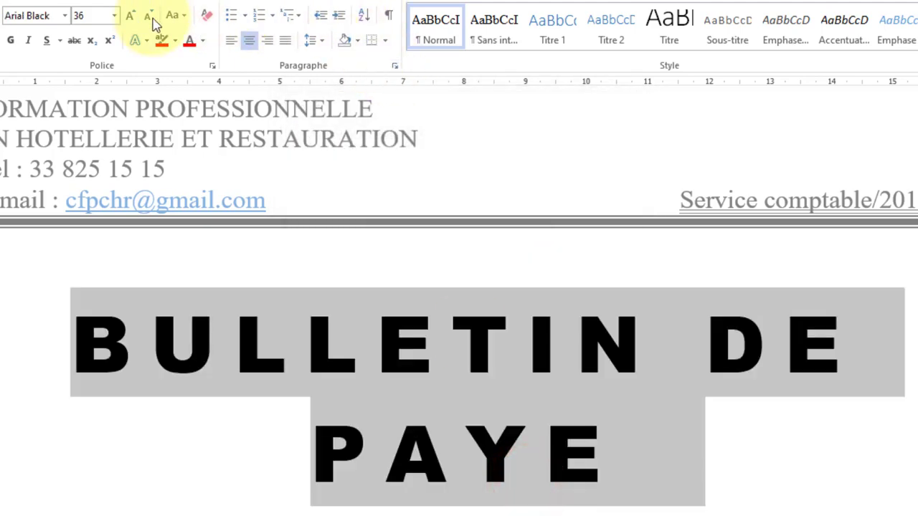
{"action": "left_click", "coordinate": [393, 66]}
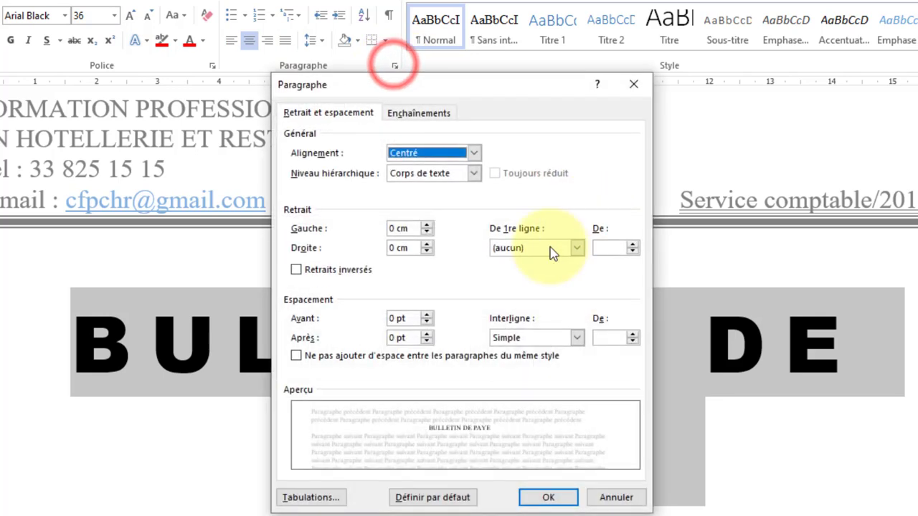
{"action": "left_click", "coordinate": [406, 113]}
{"action": "left_click", "coordinate": [633, 84]}
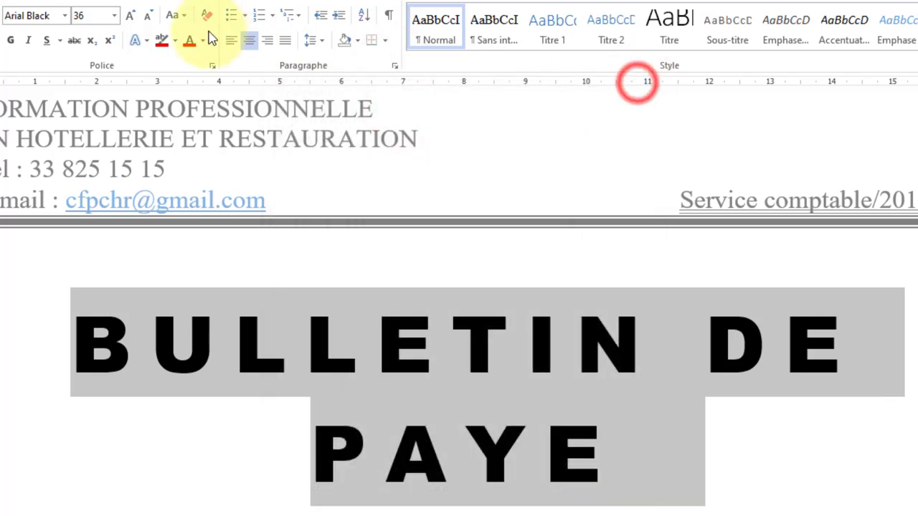
Step: Reduce the BULLETIN DE PAYE title's font size to 18 so it fits on one line
{"action": "left_click", "coordinate": [150, 14]}
{"action": "left_click", "coordinate": [149, 15]}
{"action": "left_click", "coordinate": [150, 14]}
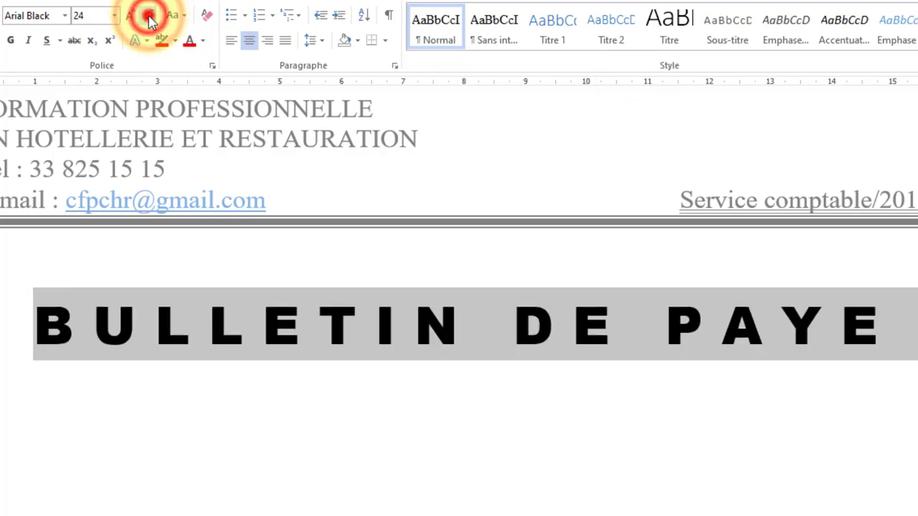
{"action": "left_click", "coordinate": [149, 16]}
{"action": "left_click", "coordinate": [150, 17]}
{"action": "left_click", "coordinate": [149, 16]}
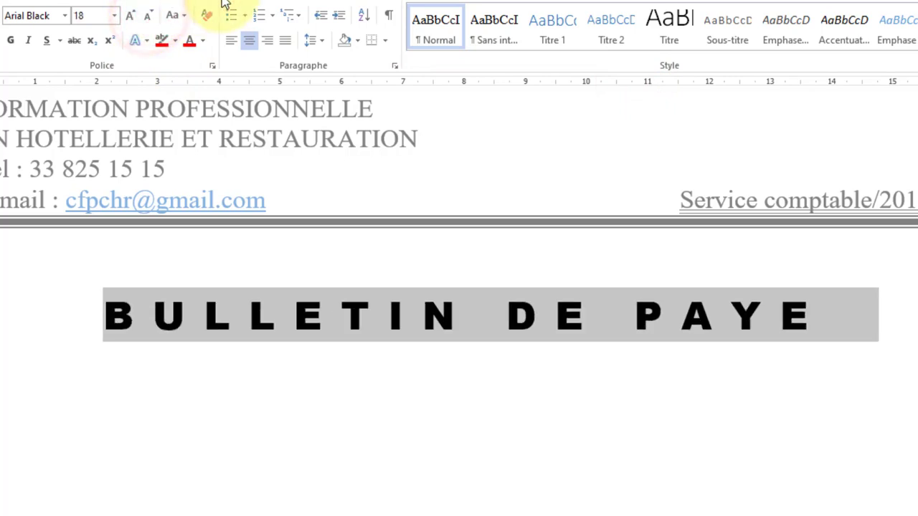
Step: Add a box border around the title paragraph, using the 3 pt double line with a thick outer and thin inner stroke
{"action": "left_click", "coordinate": [386, 41]}
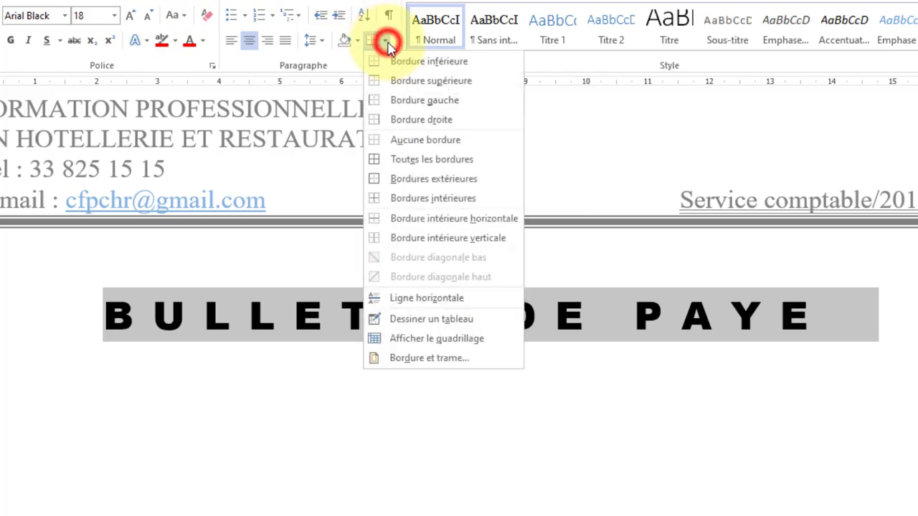
{"action": "left_click", "coordinate": [413, 358]}
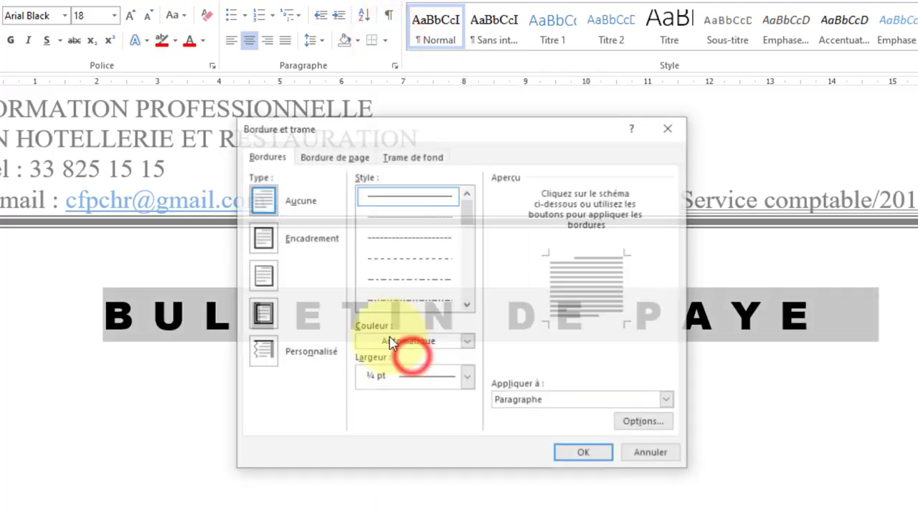
{"action": "left_click", "coordinate": [470, 287]}
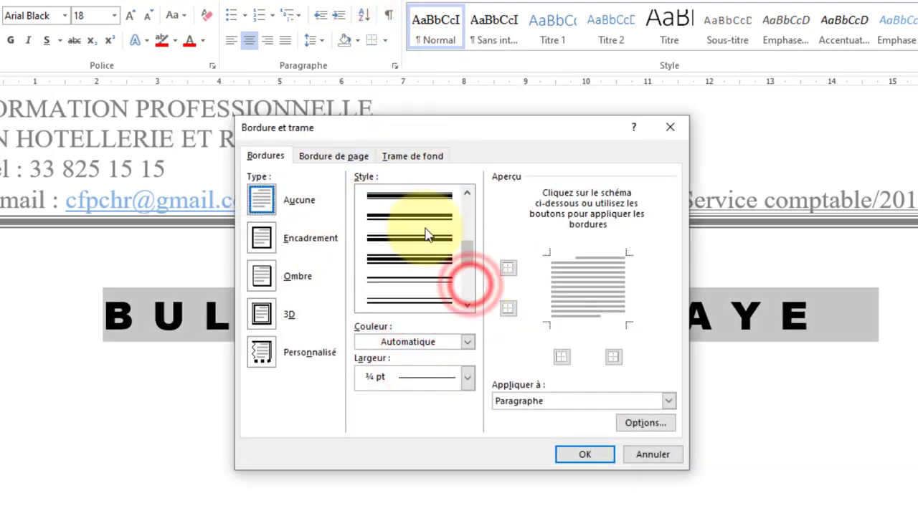
{"action": "left_click", "coordinate": [433, 206]}
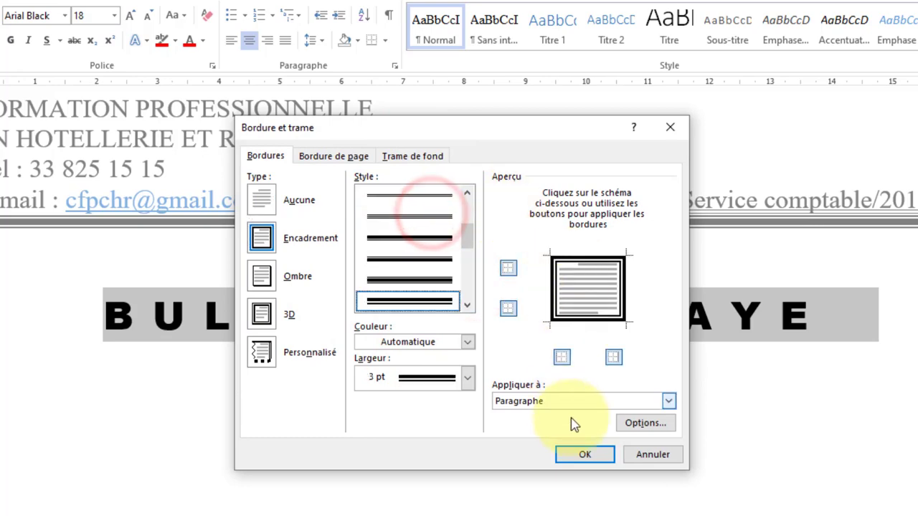
{"action": "left_click", "coordinate": [583, 456]}
Step: Copy the Code Professeur, Prénom and Nom text box from the BTS BUREAUTIQUE 2019 document and paste it below the payslip title
{"action": "left_click", "coordinate": [110, 446]}
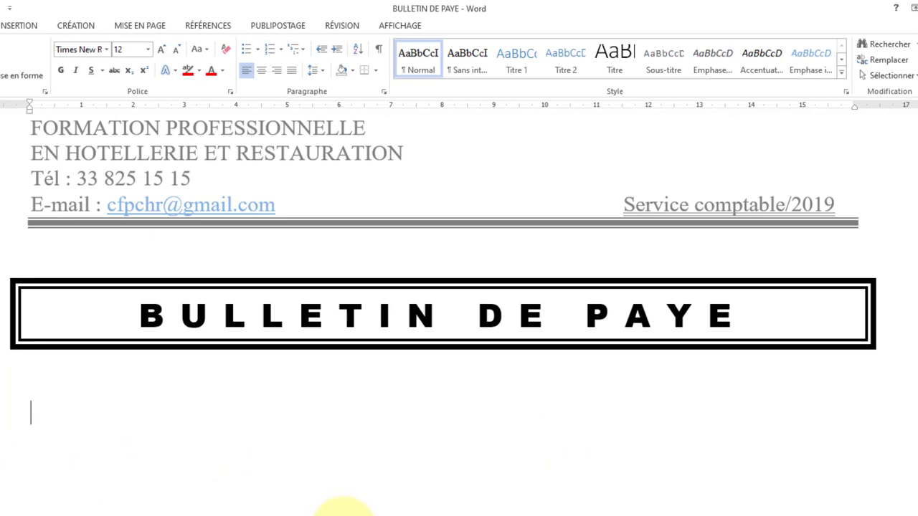
{"action": "left_click", "coordinate": [464, 504]}
{"action": "left_click", "coordinate": [411, 475]}
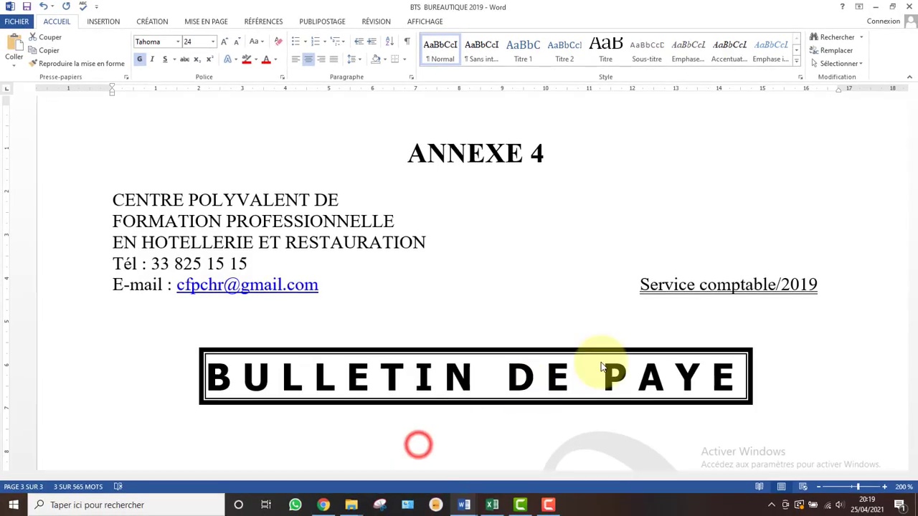
{"action": "left_click_drag", "start_coordinate": [914, 356], "coordinate": [915, 388]}
{"action": "left_click", "coordinate": [333, 178]}
{"action": "left_click", "coordinate": [617, 167]}
{"action": "left_click", "coordinate": [304, 131]}
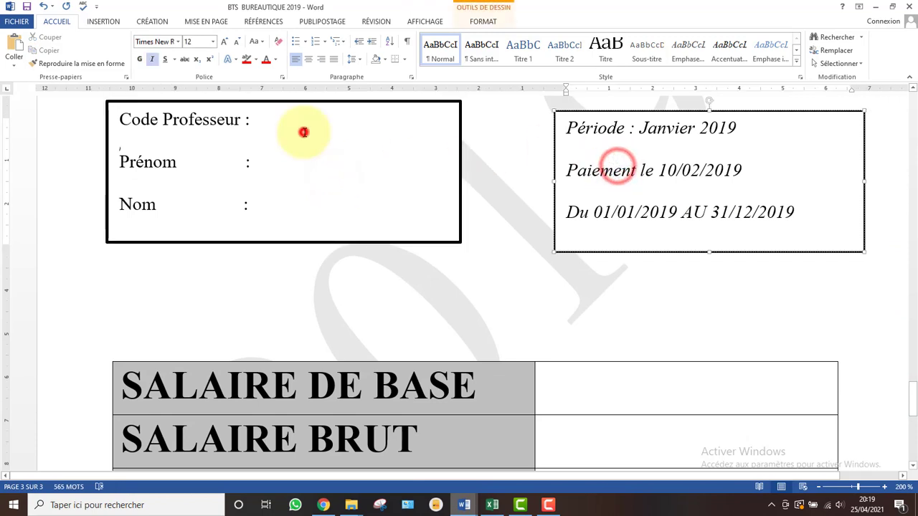
{"action": "left_click", "coordinate": [587, 129]}
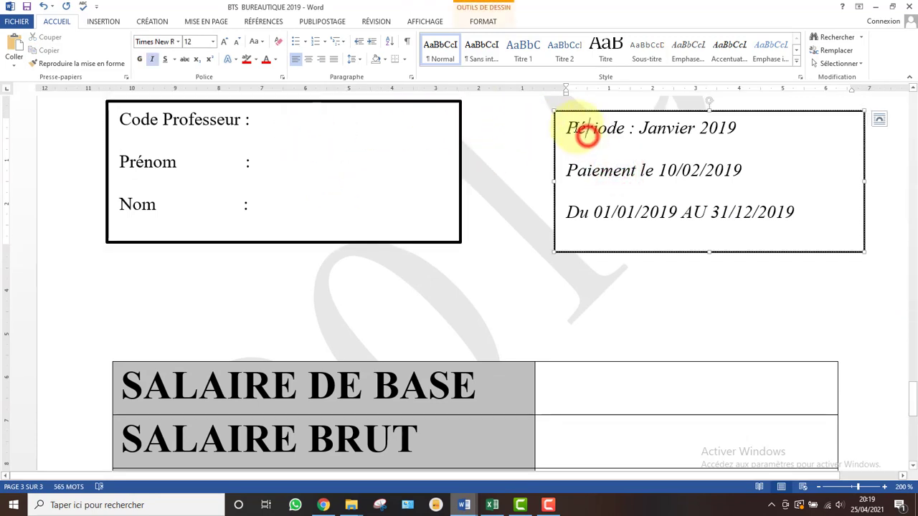
{"action": "left_click", "coordinate": [459, 115]}
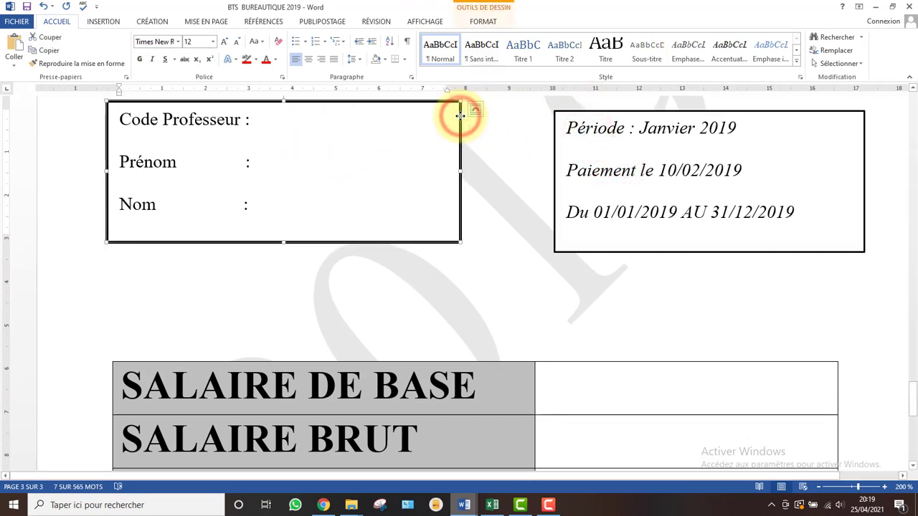
{"action": "left_click", "coordinate": [464, 505]}
{"action": "key", "text": "ctrl+v"}
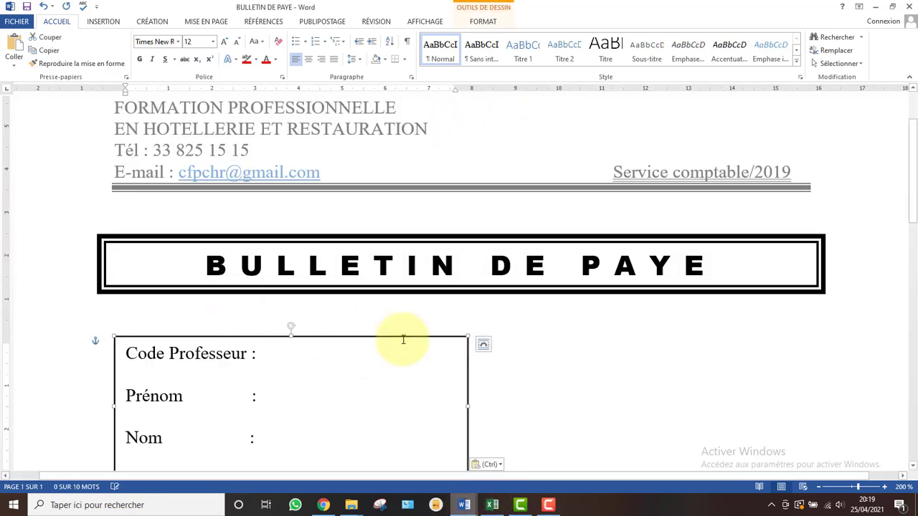
{"action": "left_click", "coordinate": [596, 354]}
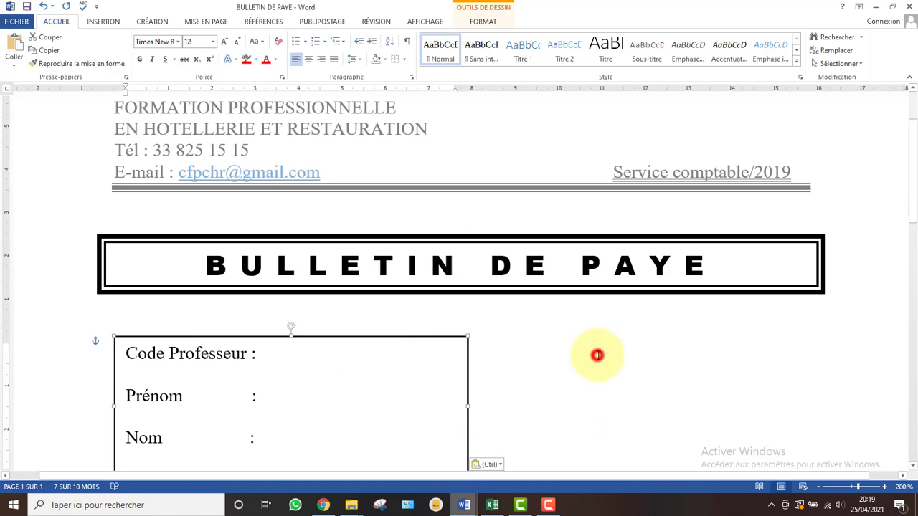
Step: Draw a rectangle about 3.1 cm high and 7.4 cm wide beside the Code Professeur box and make it ready for text
{"action": "mouse_move", "coordinate": [914, 205]}
{"action": "left_mouse_down"}
{"action": "mouse_move", "coordinate": [914, 237]}
{"action": "mouse_move", "coordinate": [906, 221]}
{"action": "left_mouse_up"}
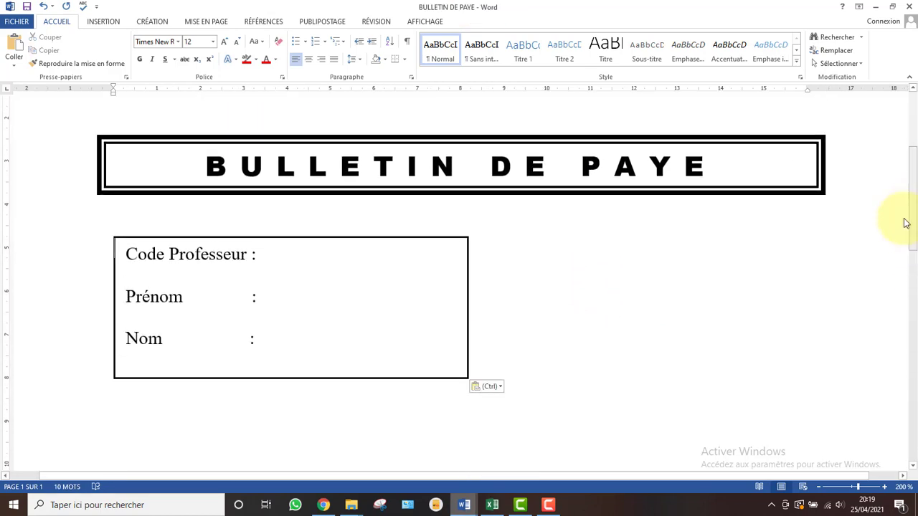
{"action": "left_click", "coordinate": [100, 21]}
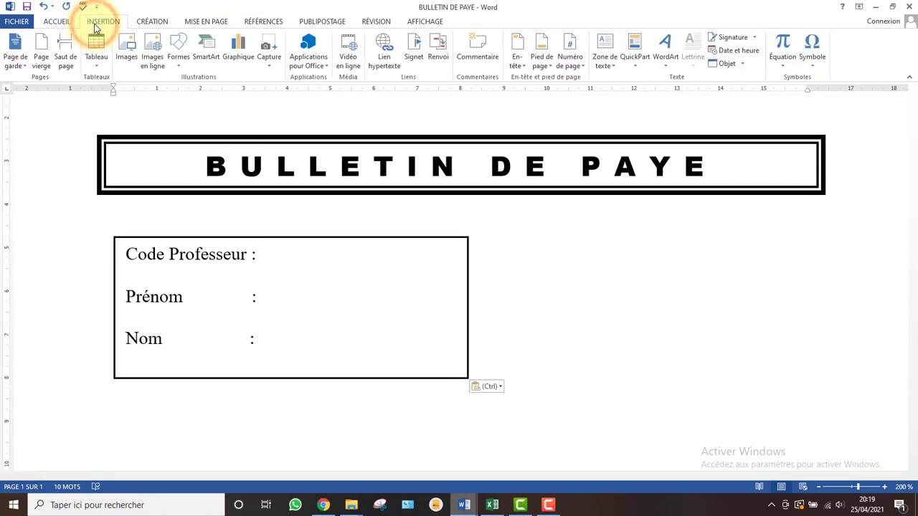
{"action": "left_click", "coordinate": [177, 63]}
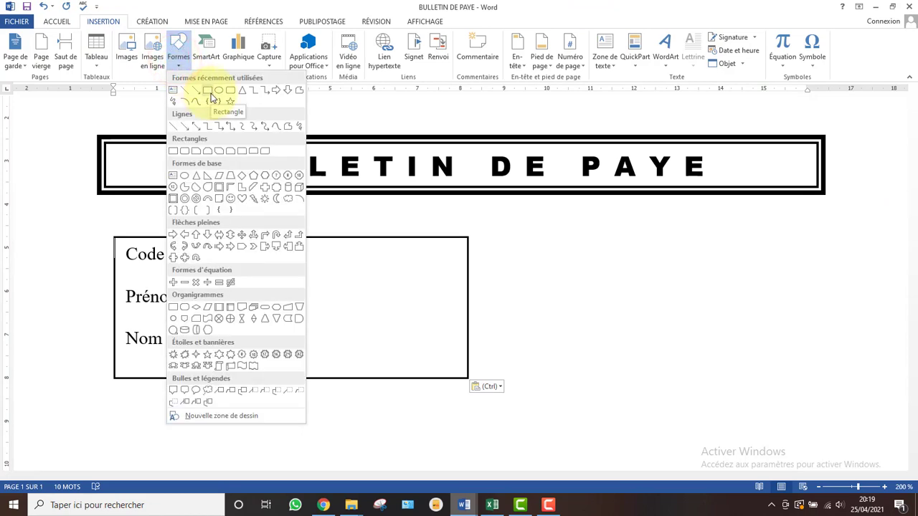
{"action": "left_click", "coordinate": [209, 92]}
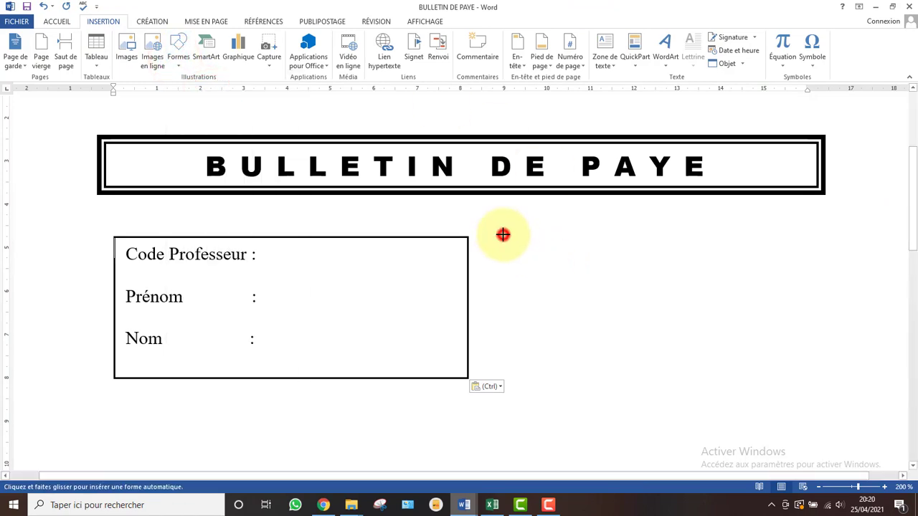
{"action": "left_click_drag", "start_coordinate": [503, 235], "coordinate": [823, 368]}
{"action": "right_click", "coordinate": [602, 307]}
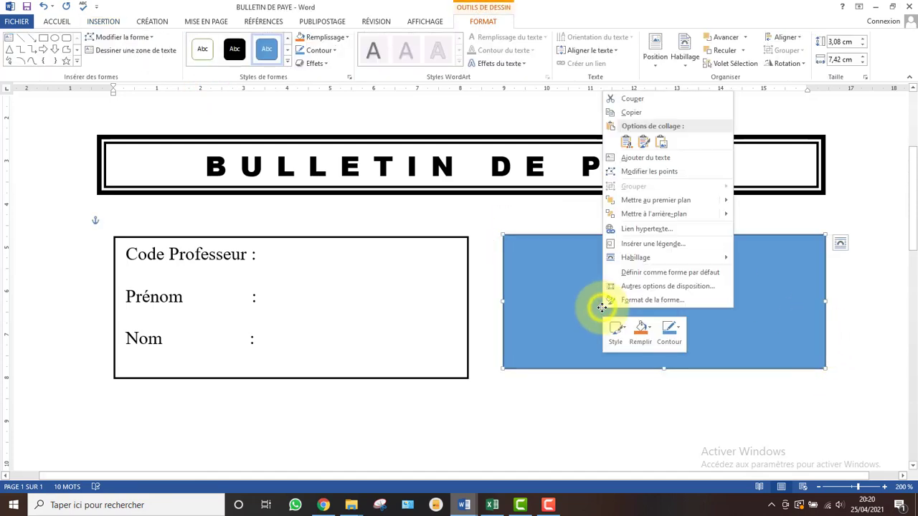
{"action": "left_click", "coordinate": [630, 159]}
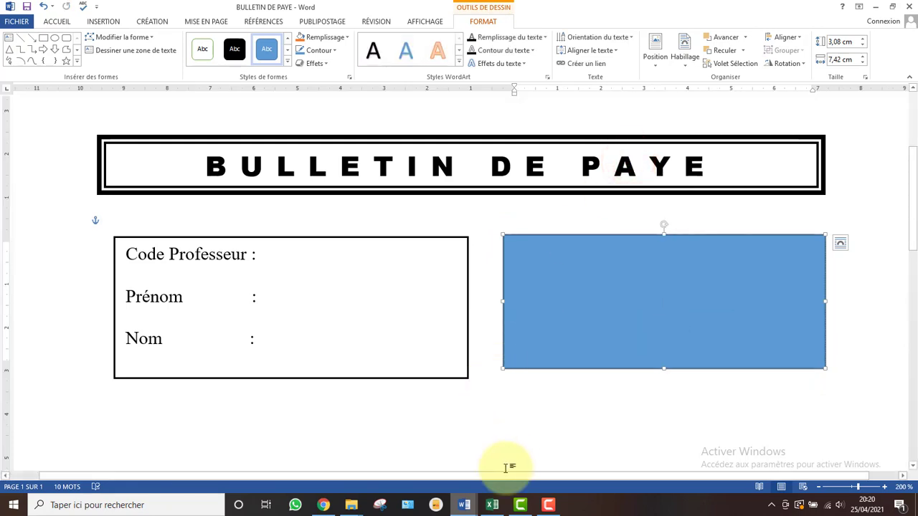
Step: Copy the Période, Paiement and Du 01/01/2019 AU 31/12/2019 lines from the BTS BUREAUTIQUE 2019 document and paste them into the new rectangle
{"action": "mouse_move", "coordinate": [471, 508]}
{"action": "left_click", "coordinate": [418, 459]}
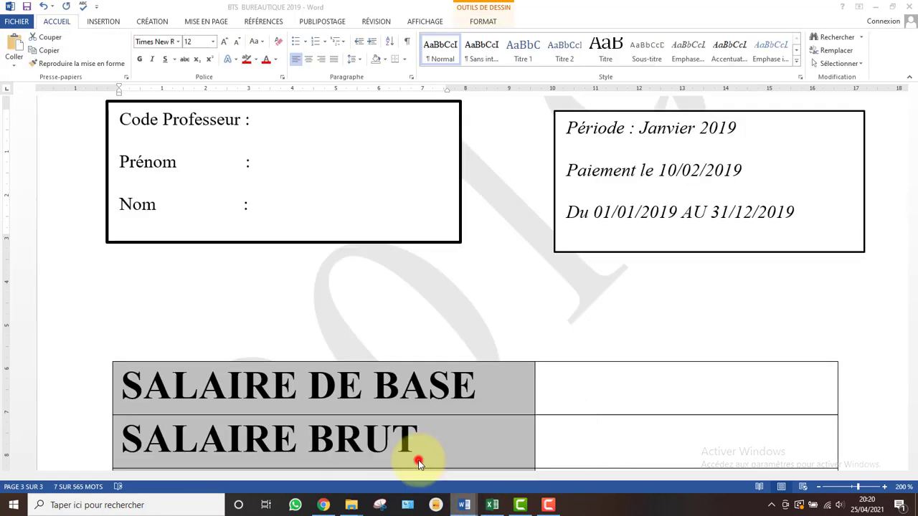
{"action": "left_click", "coordinate": [559, 140]}
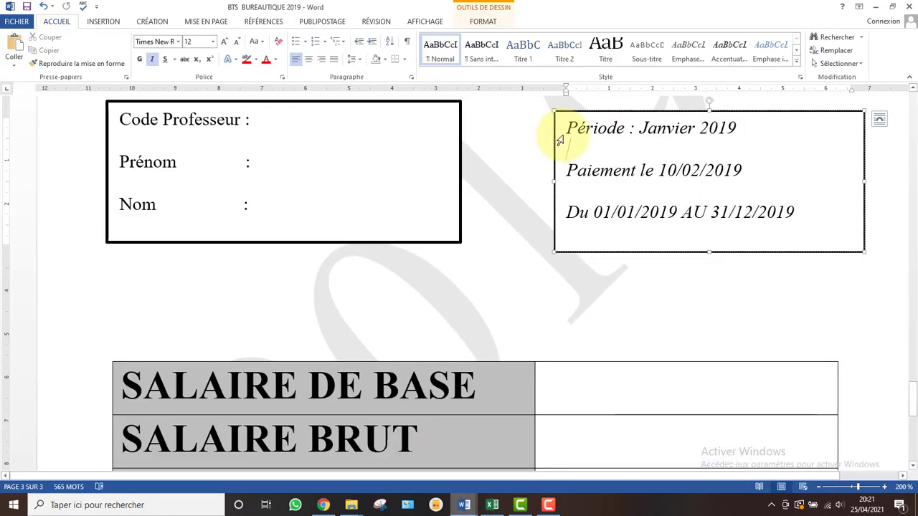
{"action": "left_click", "coordinate": [577, 136]}
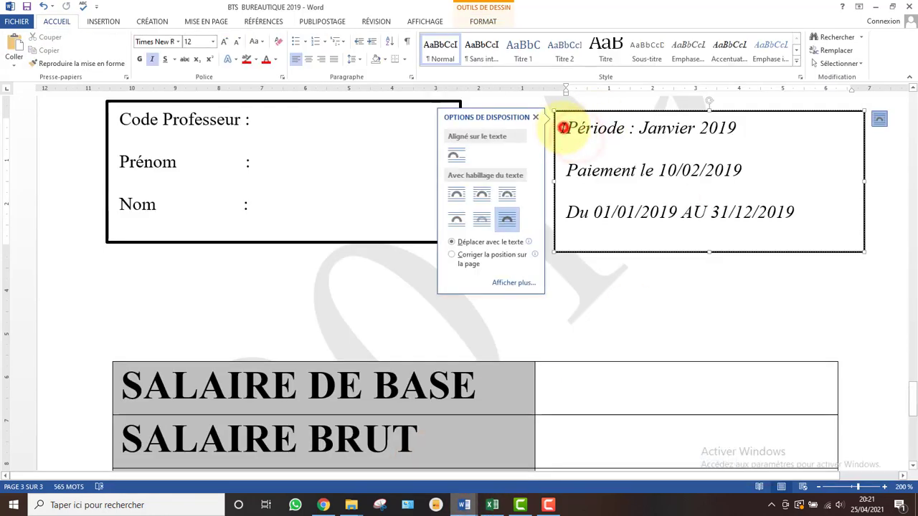
{"action": "left_click_drag", "start_coordinate": [563, 128], "coordinate": [797, 222]}
{"action": "key", "text": "ctrl+c"}
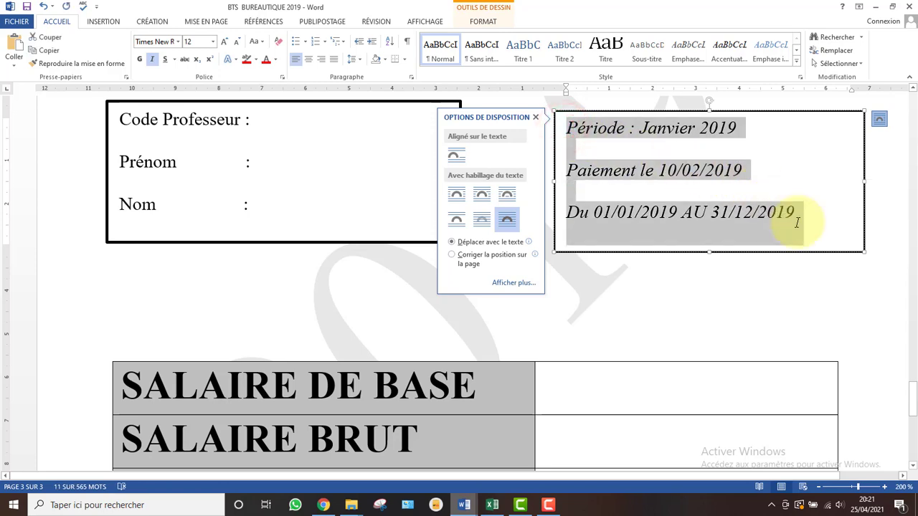
{"action": "left_click", "coordinate": [464, 505]}
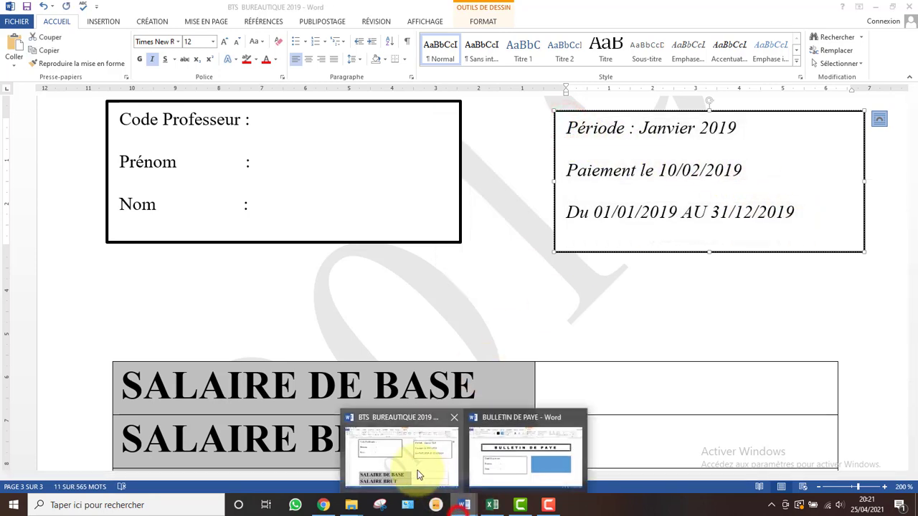
{"action": "left_click", "coordinate": [541, 463]}
{"action": "left_click", "coordinate": [533, 284]}
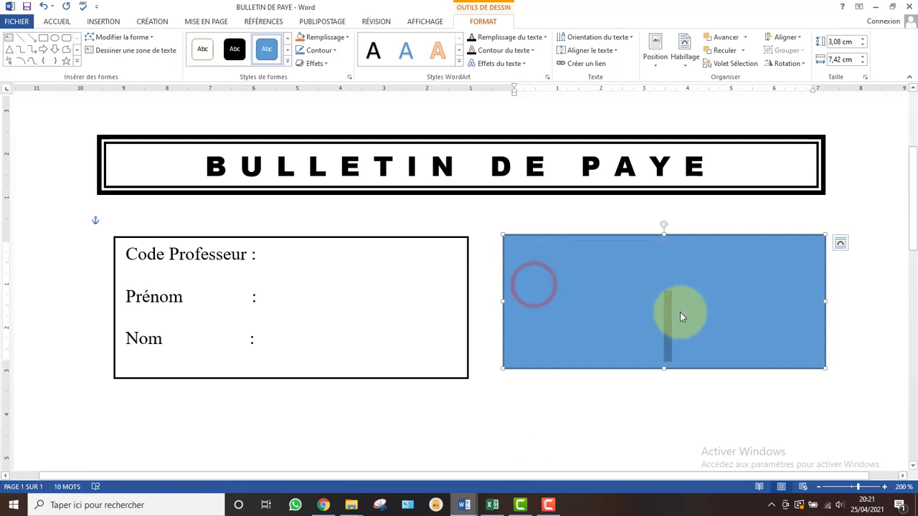
{"action": "key", "text": "ctrl+v"}
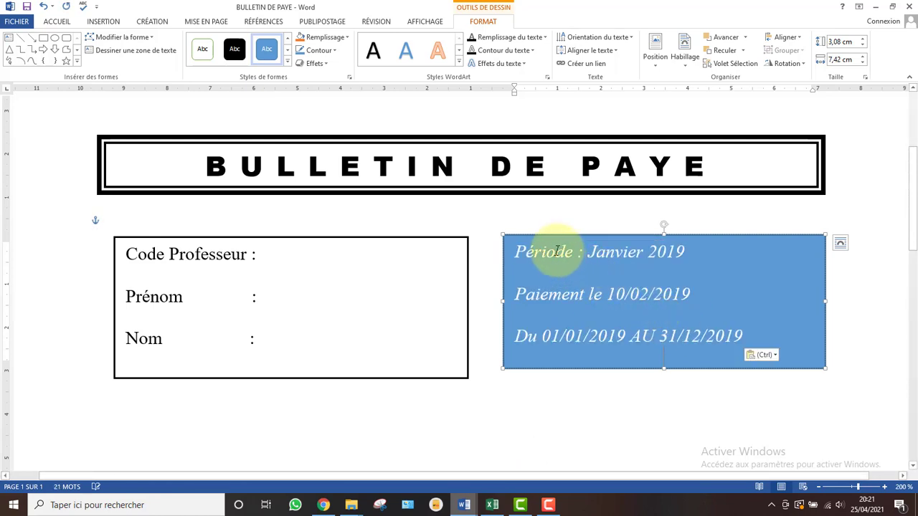
{"action": "left_click_drag", "start_coordinate": [522, 247], "coordinate": [788, 345]}
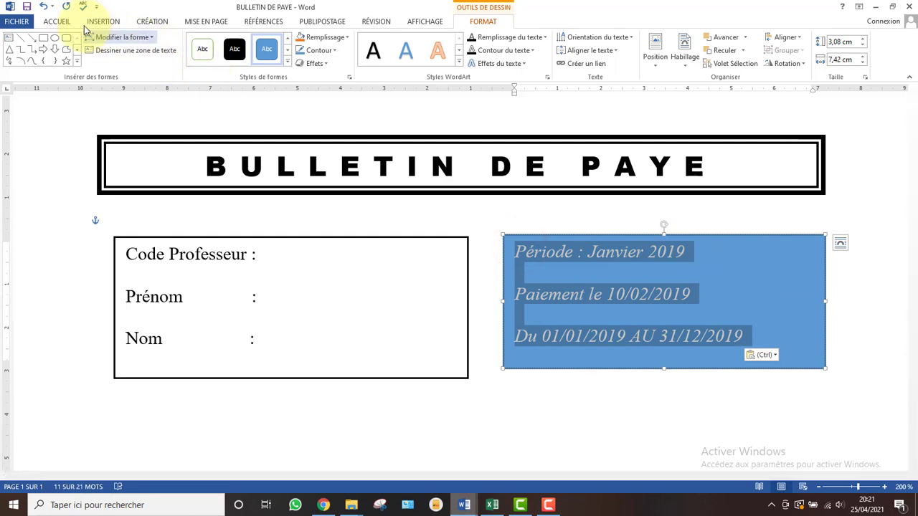
{"action": "left_click", "coordinate": [61, 24]}
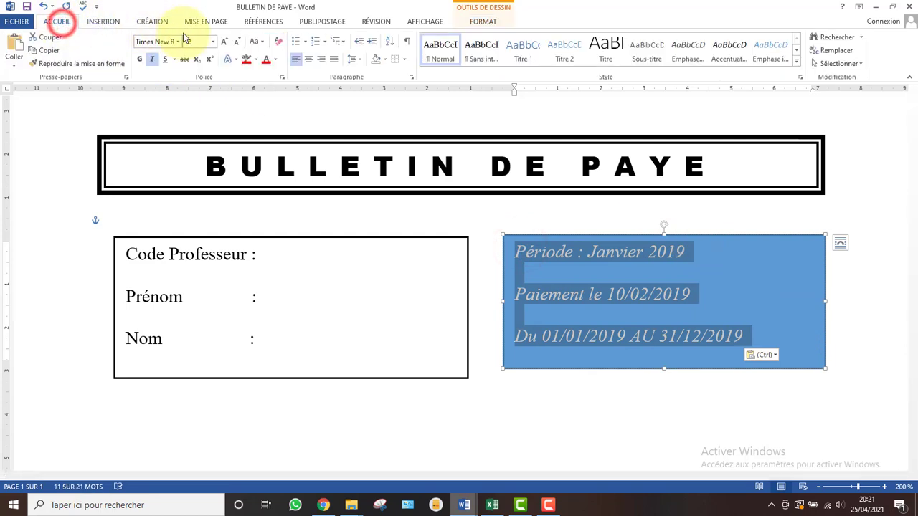
{"action": "left_click", "coordinate": [276, 61]}
{"action": "left_click", "coordinate": [276, 77]}
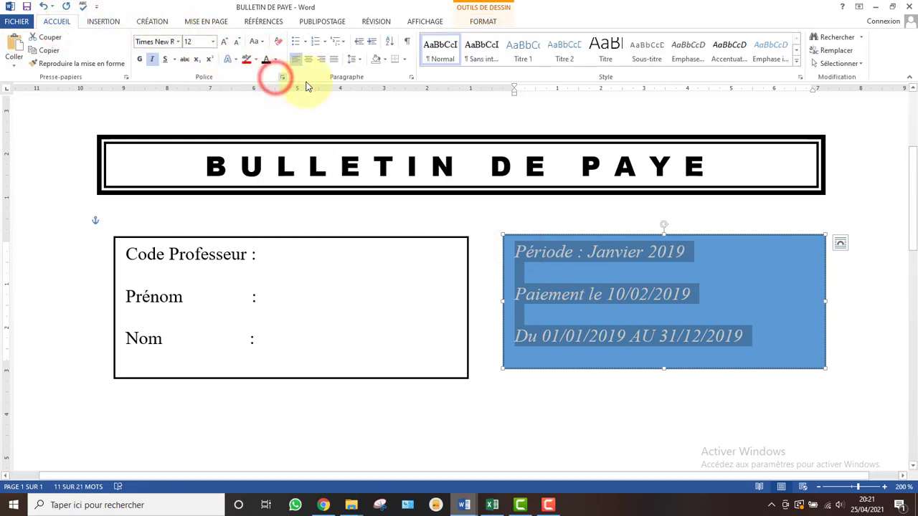
{"action": "left_click", "coordinate": [565, 249]}
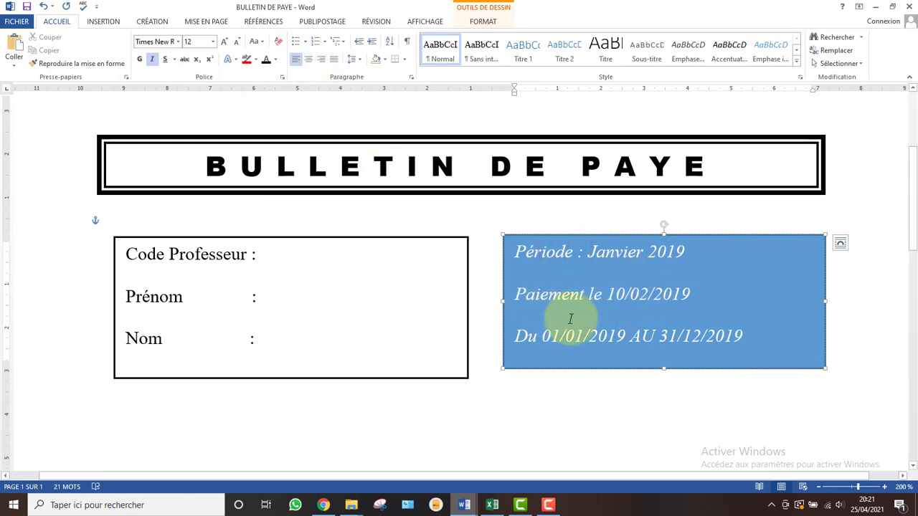
Step: Extend the bottom edge of the Période rectangle to a height of 3.31 cm, level with the Code Professeur box
{"action": "left_click", "coordinate": [483, 22]}
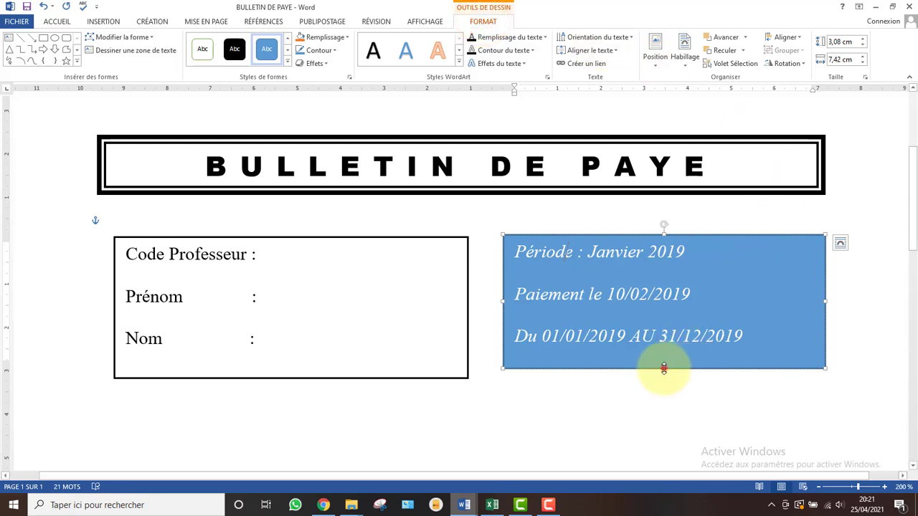
{"action": "left_click_drag", "start_coordinate": [663, 372], "coordinate": [662, 378]}
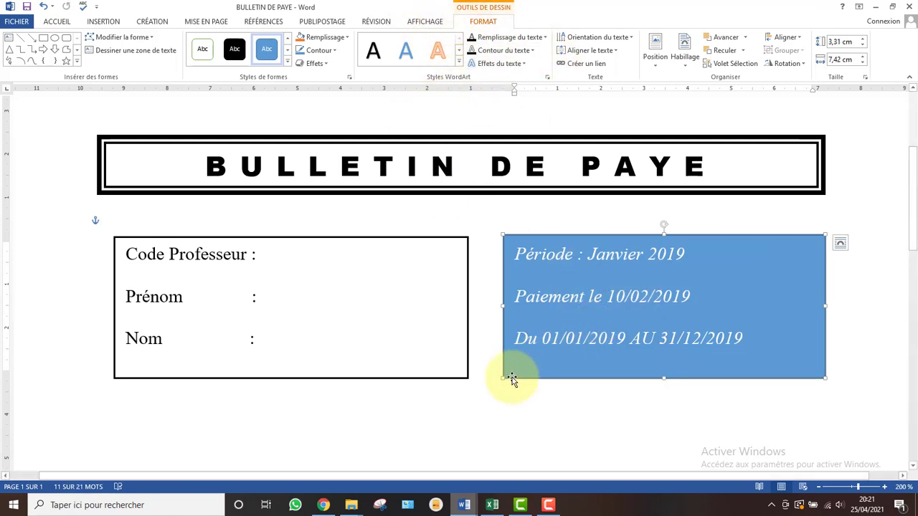
{"action": "left_click", "coordinate": [297, 398]}
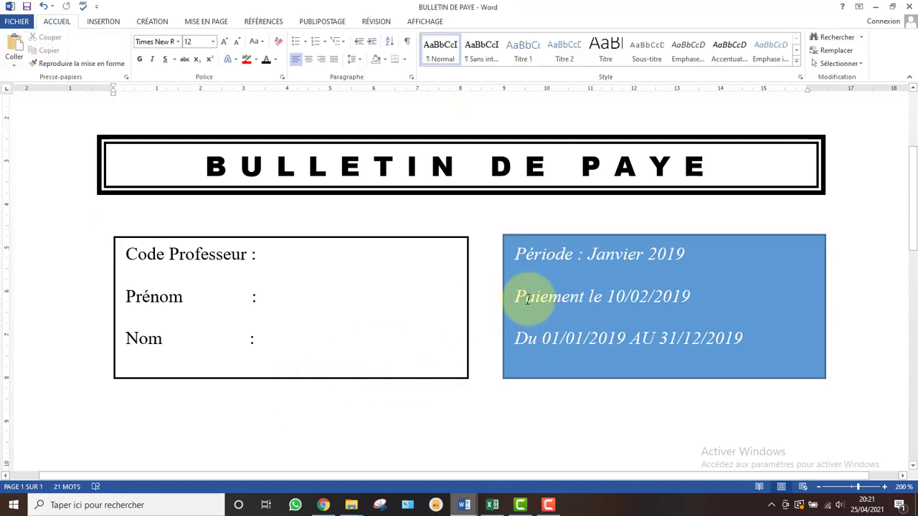
Step: Apply the black-outline shape style with white fill and black text to the Période rectangle
{"action": "left_click", "coordinate": [555, 296]}
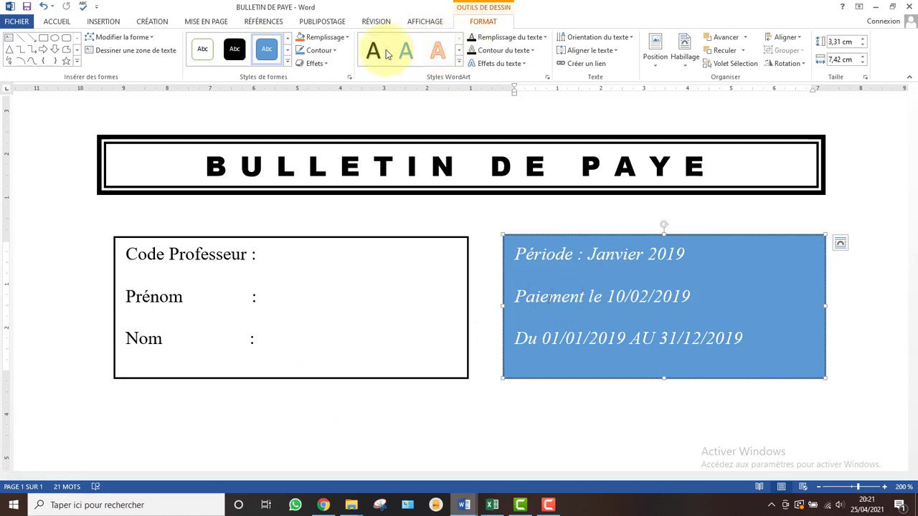
{"action": "left_click", "coordinate": [287, 63]}
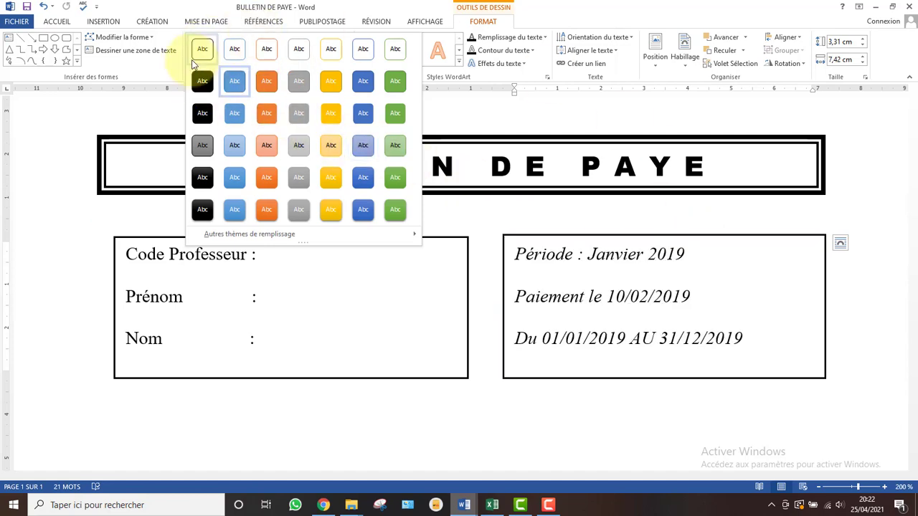
{"action": "left_click", "coordinate": [192, 58]}
{"action": "left_click", "coordinate": [482, 420]}
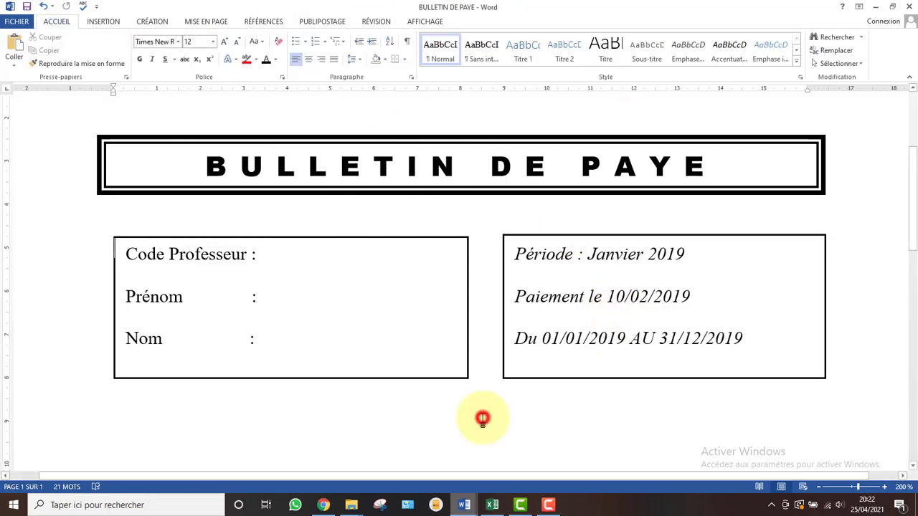
Step: Examine the salary table below the boxes in the BTS BUREAUTIQUE 2019 document, and return to the BULLETIN DE PAYE document
{"action": "left_click", "coordinate": [125, 409]}
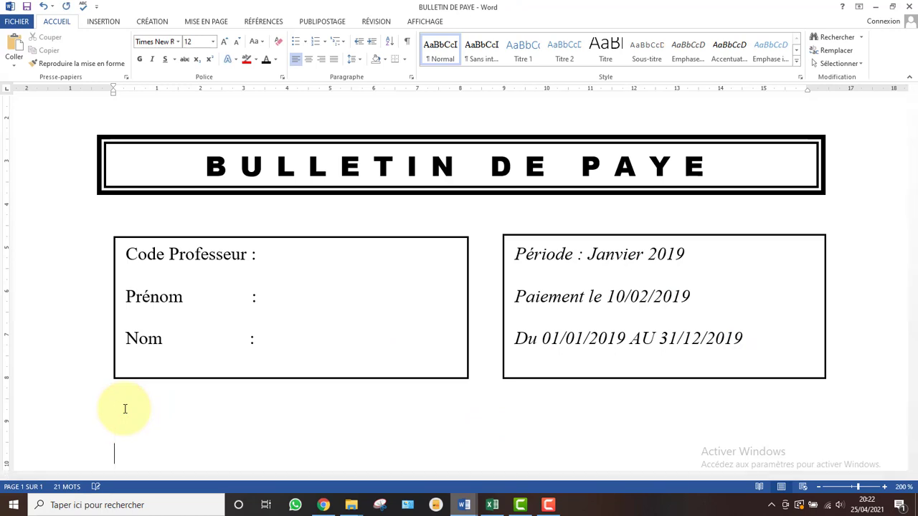
{"action": "mouse_move", "coordinate": [474, 502]}
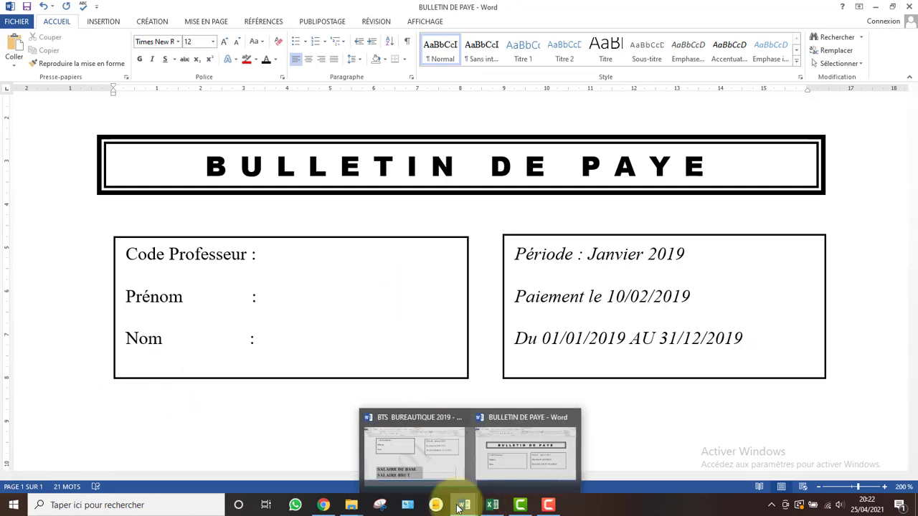
{"action": "left_click", "coordinate": [423, 448]}
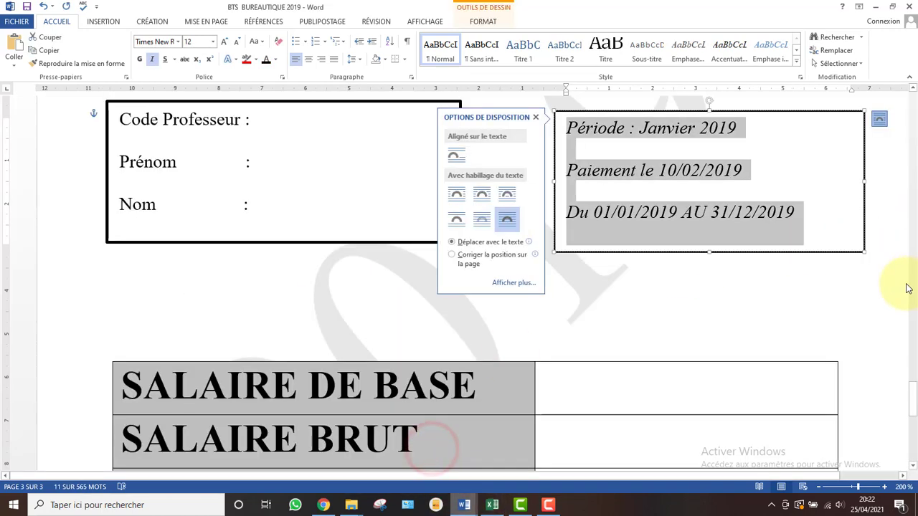
{"action": "left_click", "coordinate": [388, 399]}
{"action": "left_click", "coordinate": [678, 384]}
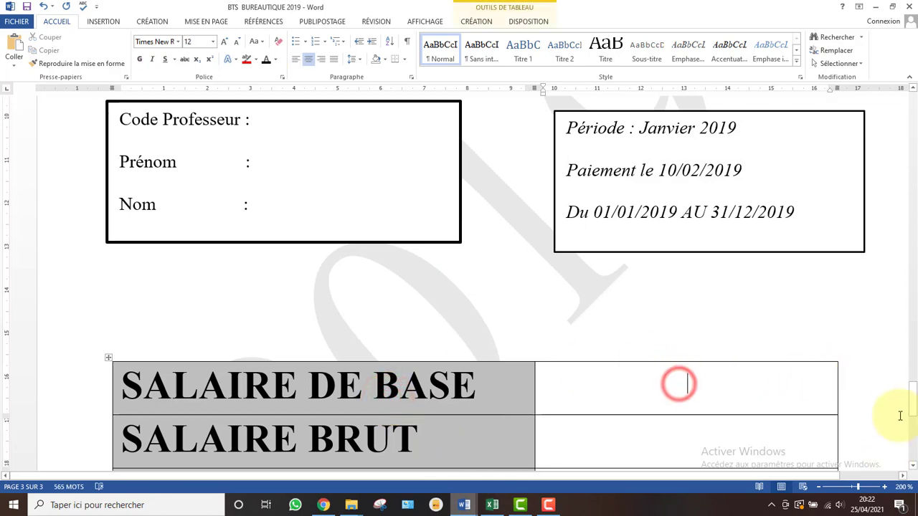
{"action": "left_click_drag", "start_coordinate": [914, 405], "coordinate": [912, 412]}
{"action": "mouse_move", "coordinate": [467, 498]}
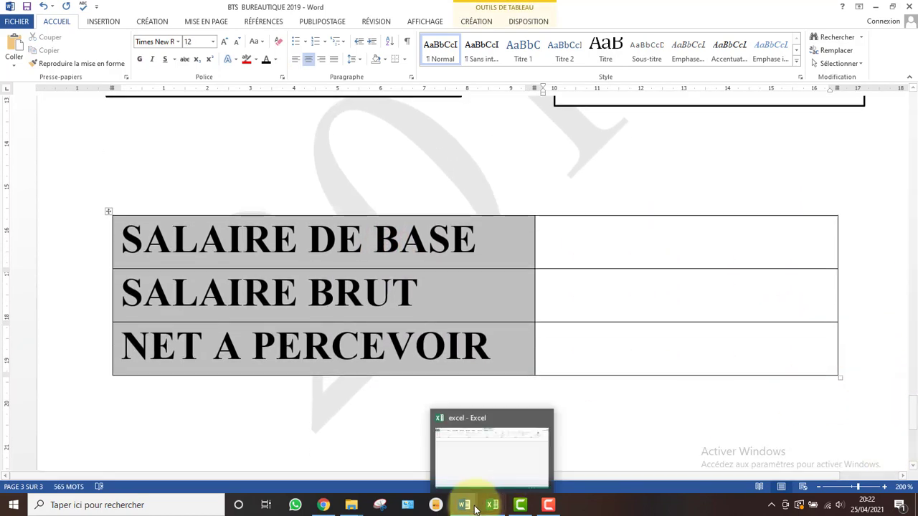
{"action": "left_click", "coordinate": [515, 467]}
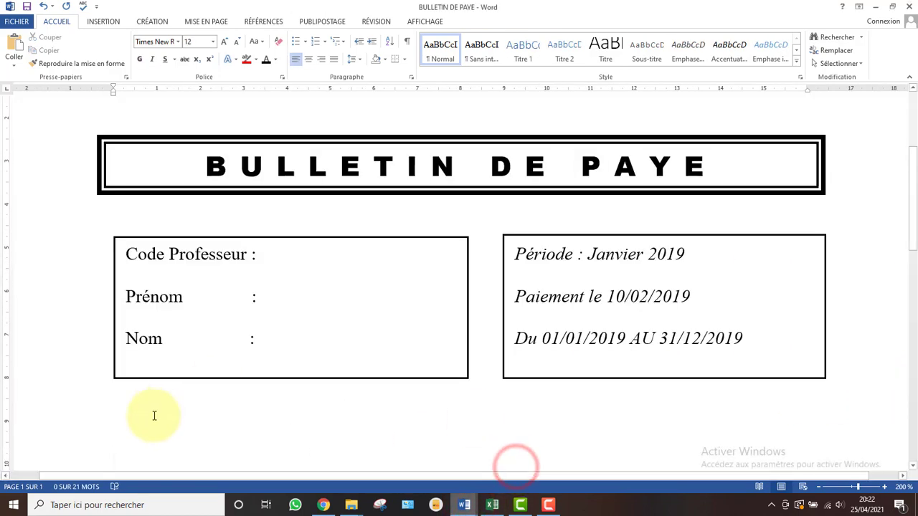
Step: Insert a two-column, three-row table below the boxes, with SALAIRE DE BASE, SALAIRE BRUT and NET A PERCEVOIR in large bold text on grey
{"action": "left_click", "coordinate": [106, 20]}
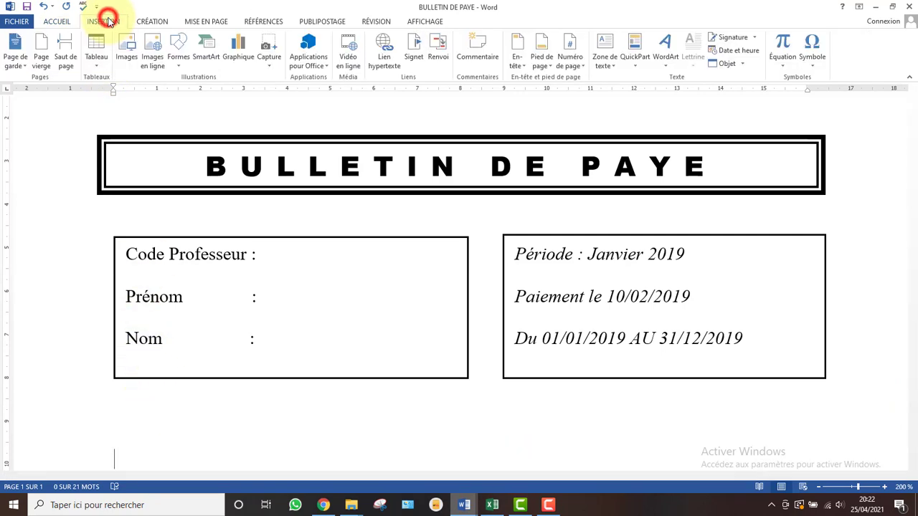
{"action": "left_click", "coordinate": [93, 63]}
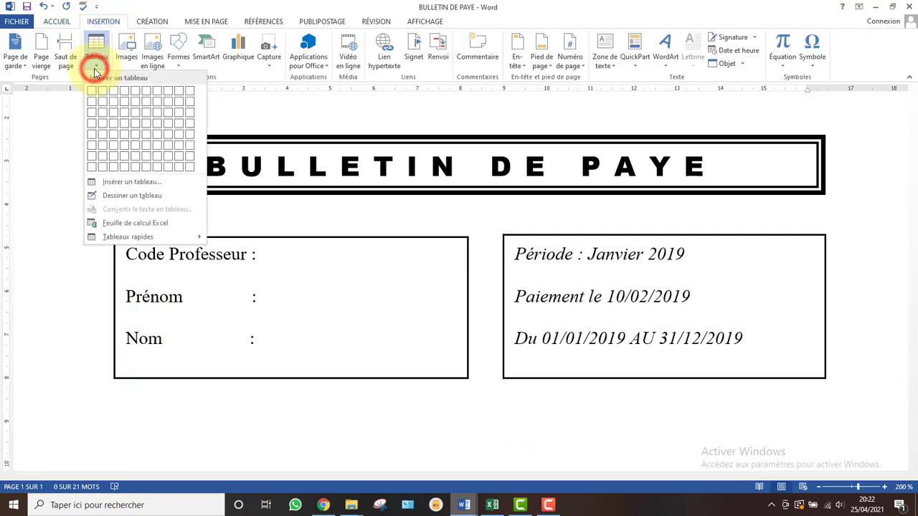
{"action": "left_click", "coordinate": [94, 63]}
{"action": "left_click", "coordinate": [95, 70]}
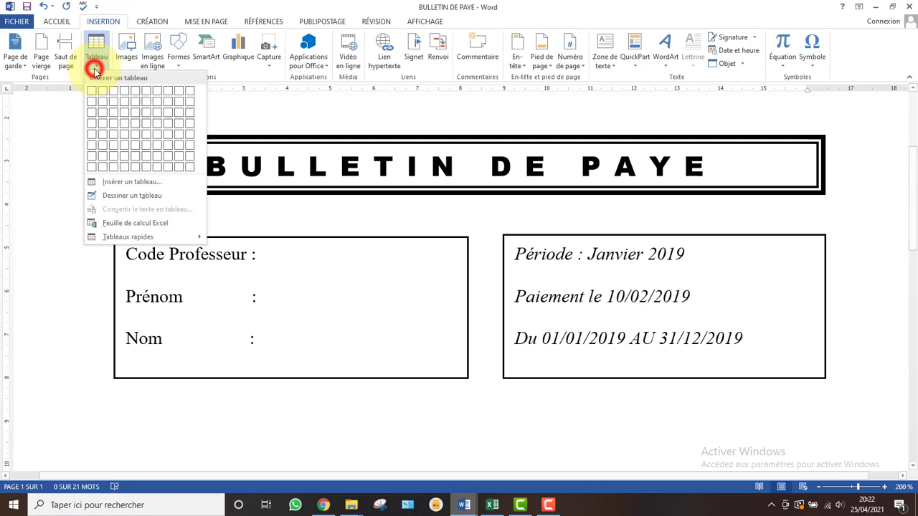
{"action": "left_click", "coordinate": [101, 117]}
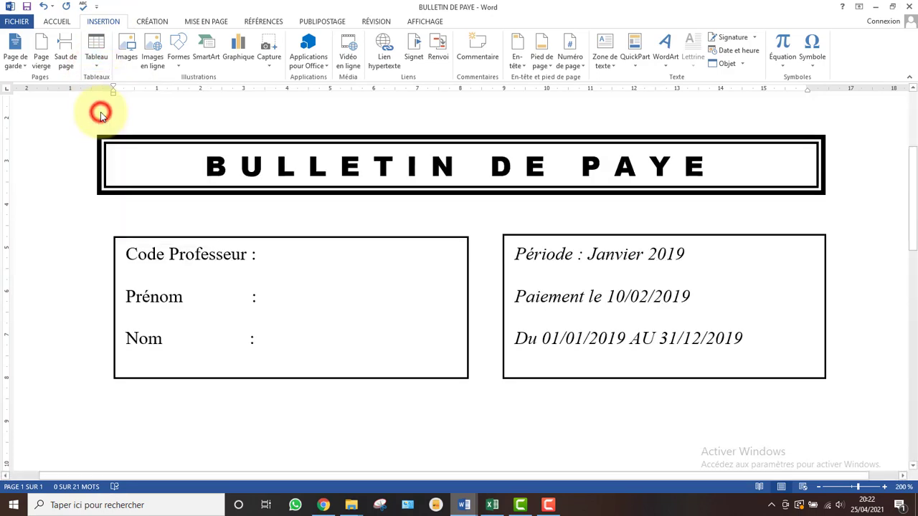
{"action": "left_click_drag", "start_coordinate": [915, 199], "coordinate": [916, 238]}
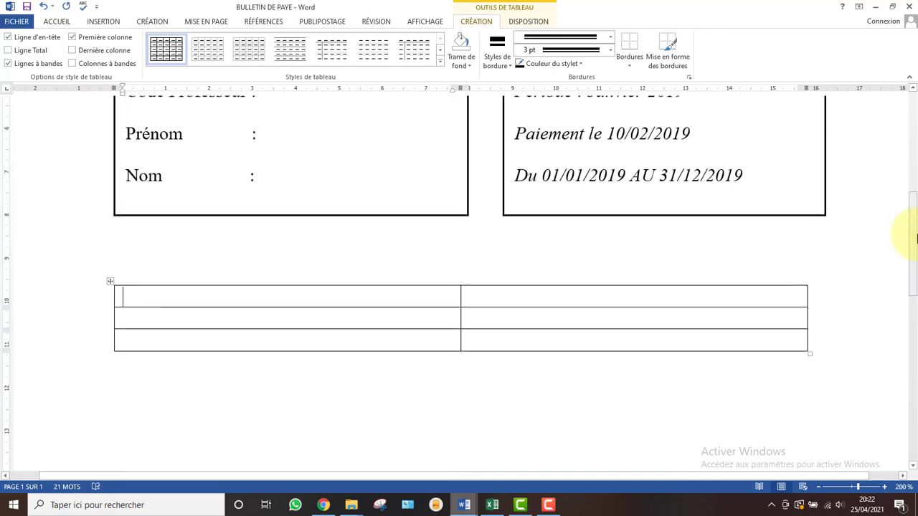
{"action": "type", "text": "SALAIRE DE BASE SALAIRE BRUT NET A PERCEVOIR"}
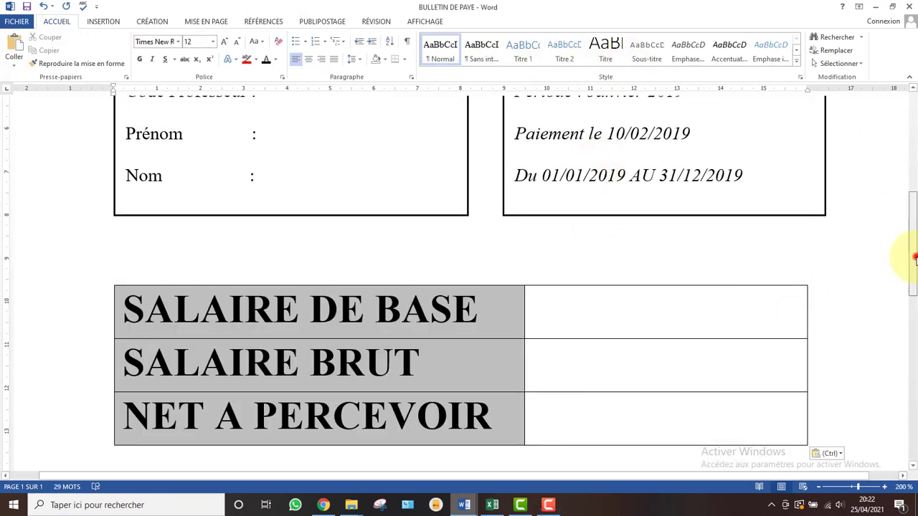
Step: Add blank lines above the salary table and between the BULLETIN DE PAYE title and the two boxes
{"action": "left_click_drag", "start_coordinate": [915, 259], "coordinate": [898, 249]}
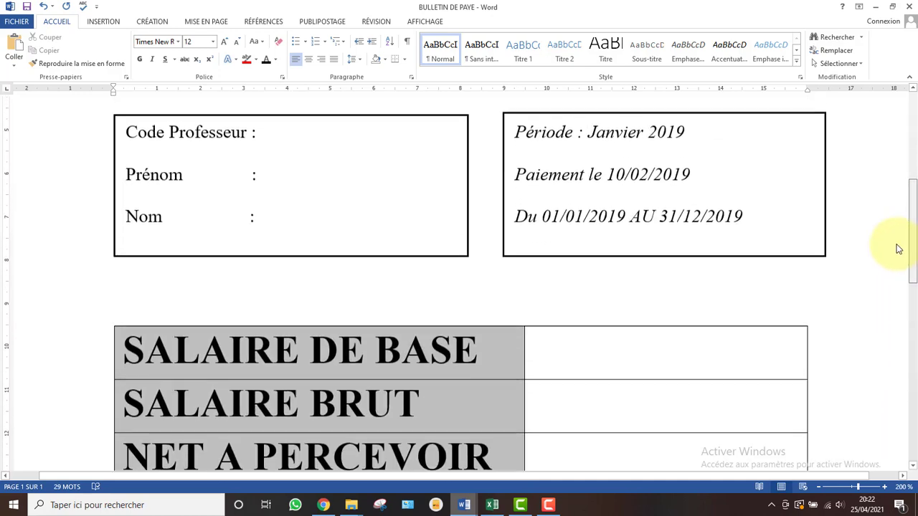
{"action": "left_click", "coordinate": [387, 269]}
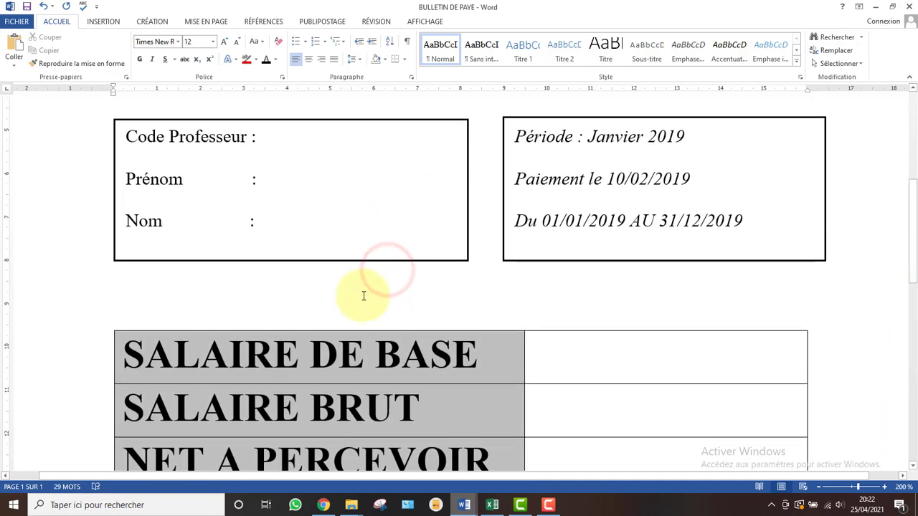
{"action": "key", "text": "Return"}
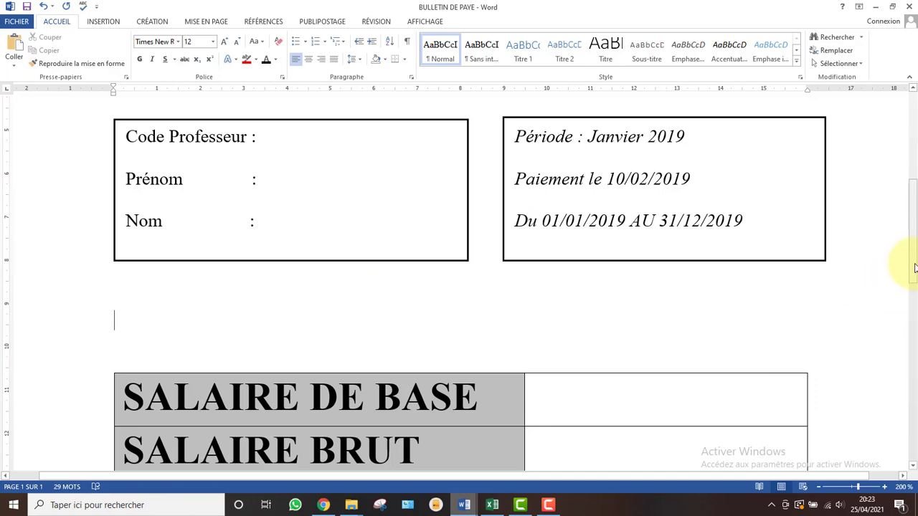
{"action": "scroll", "coordinate": [912, 263], "scroll_direction": "up", "scroll_amount": 5}
{"action": "left_click", "coordinate": [212, 321]}
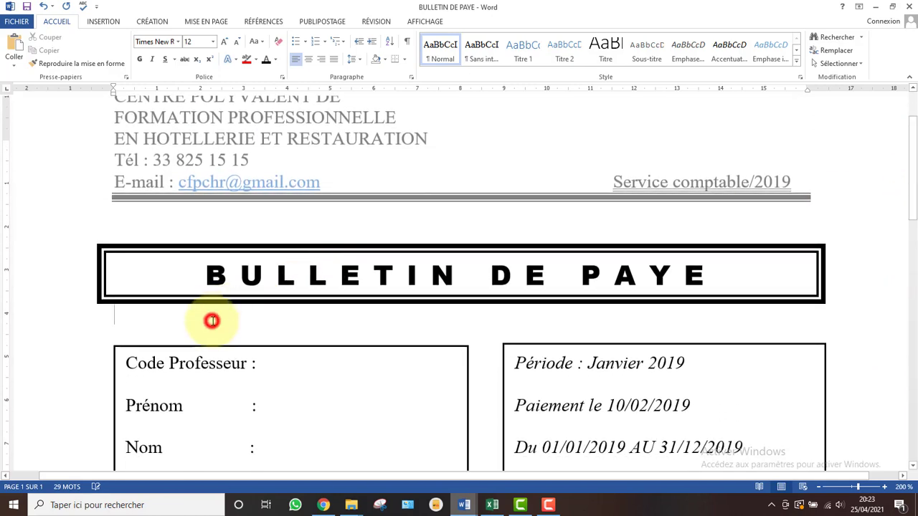
{"action": "key", "text": "Return"}
{"action": "key", "text": "Return"}
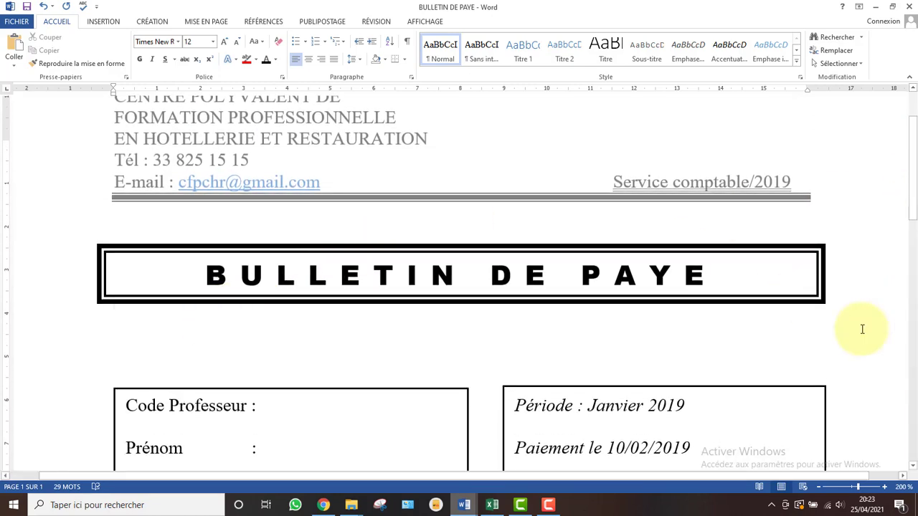
Step: Add a custom diagonal text watermark reading 2019 in translucent grey Times New Roman, with automatic size
{"action": "left_click_drag", "start_coordinate": [914, 145], "coordinate": [912, 223]}
{"action": "left_click", "coordinate": [104, 21]}
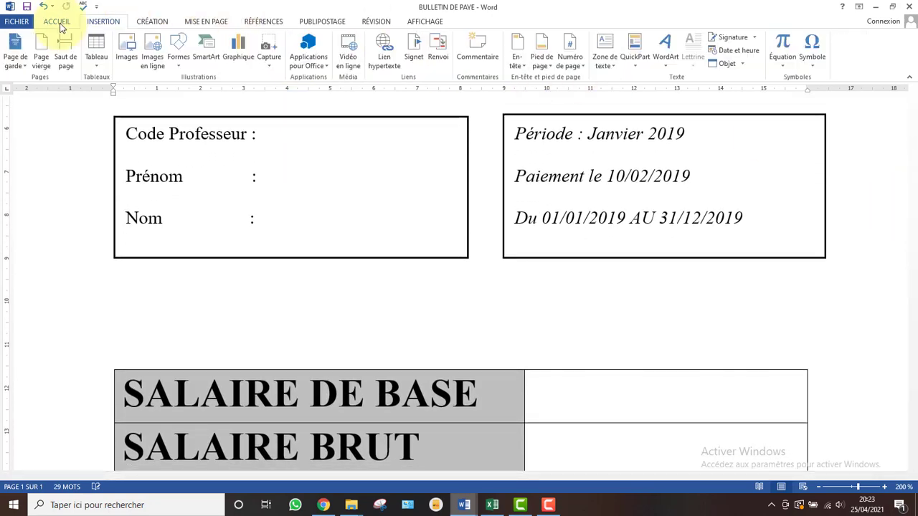
{"action": "left_click", "coordinate": [149, 21]}
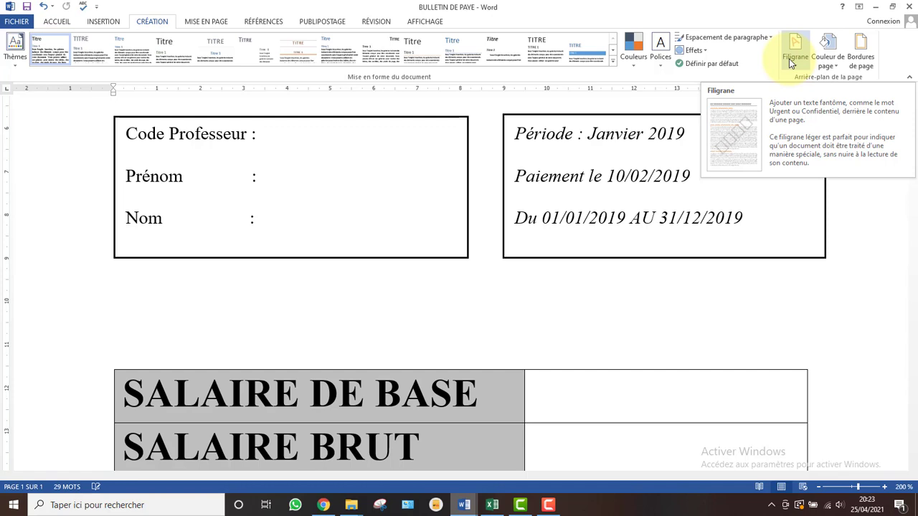
{"action": "left_click", "coordinate": [791, 64]}
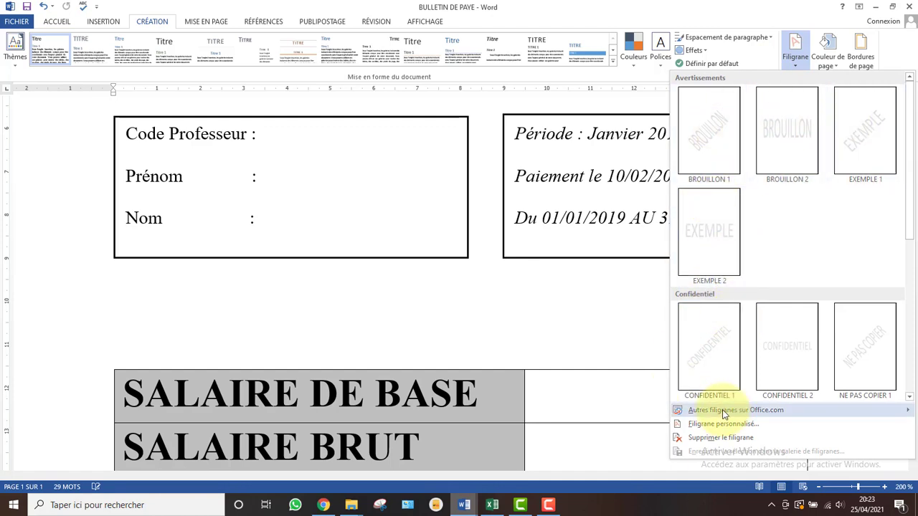
{"action": "left_click", "coordinate": [738, 424]}
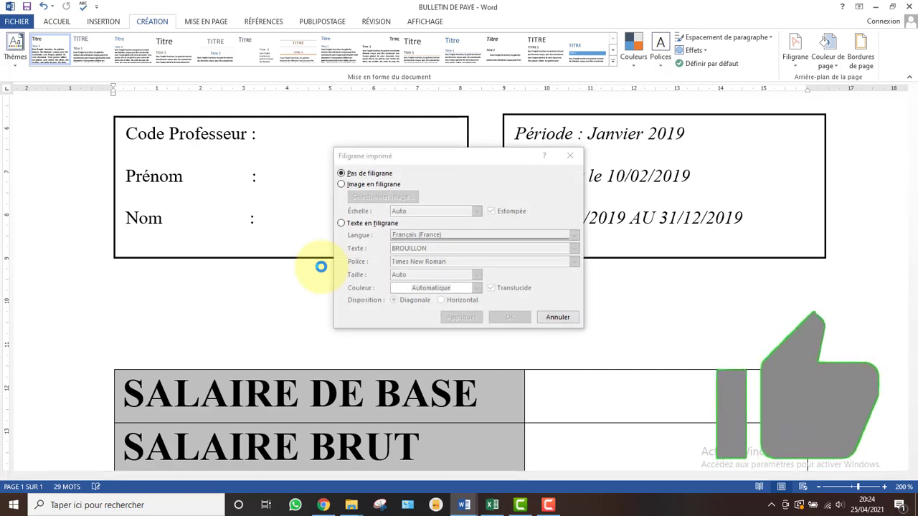
{"action": "left_click", "coordinate": [372, 185]}
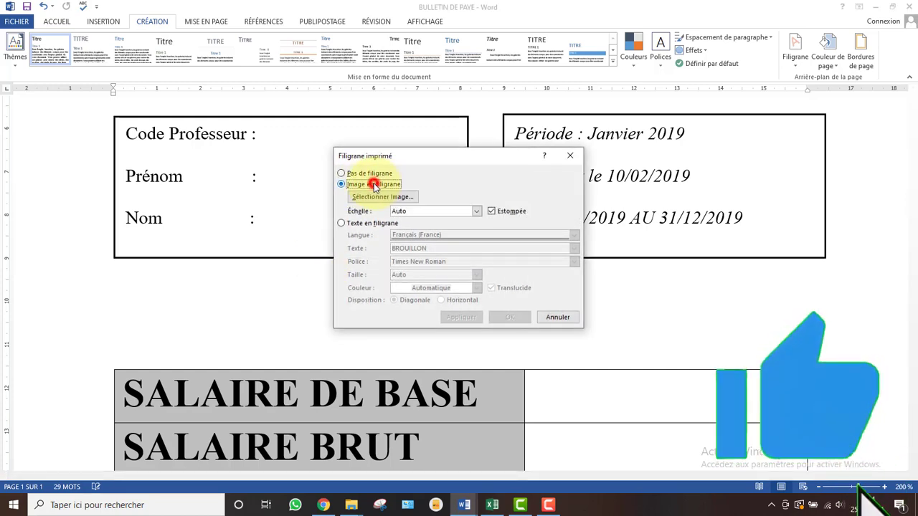
{"action": "left_click", "coordinate": [359, 225]}
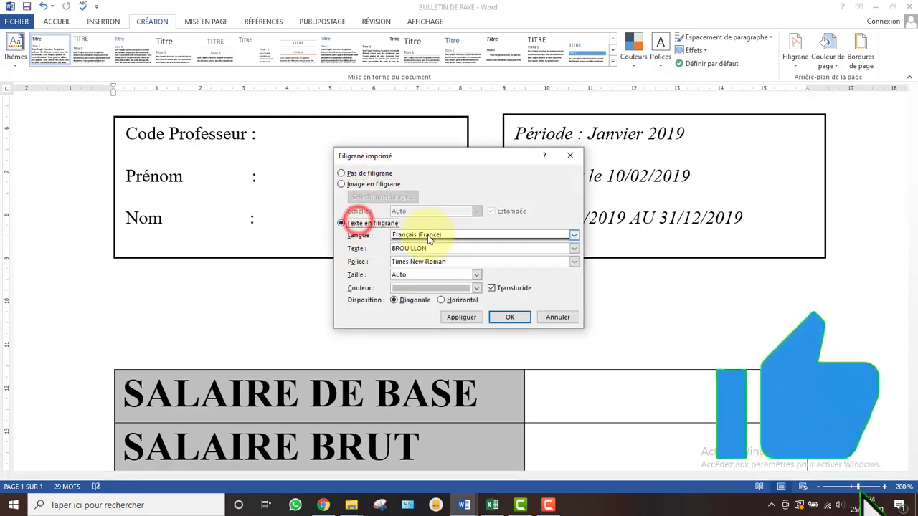
{"action": "double_click", "coordinate": [405, 248]}
{"action": "type", "text": "2019"}
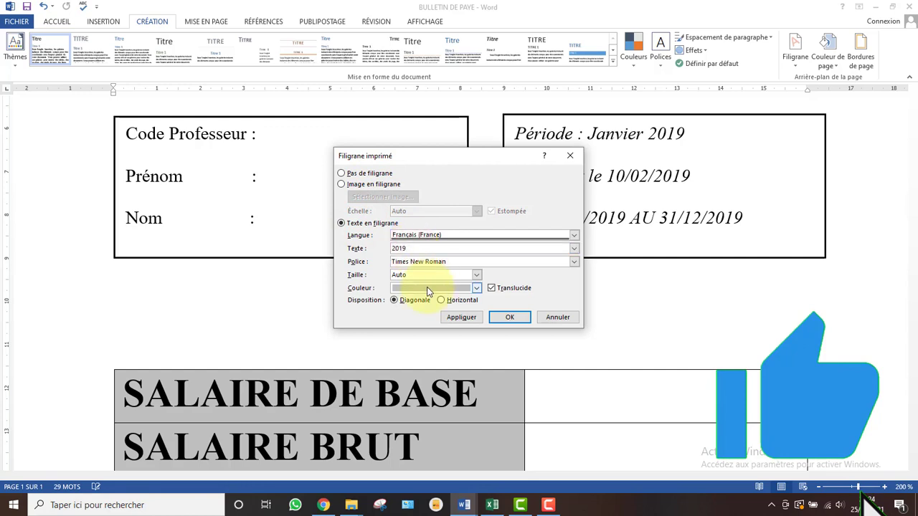
{"action": "left_click", "coordinate": [428, 290]}
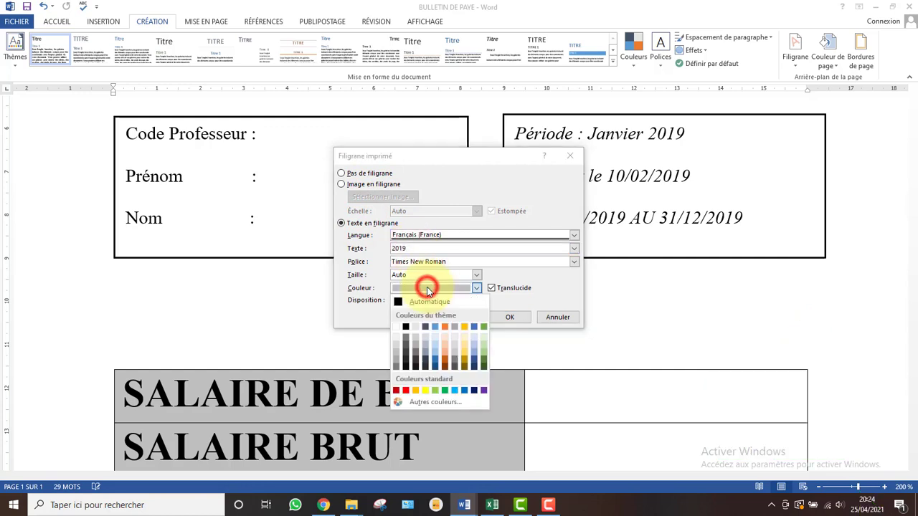
{"action": "left_click", "coordinate": [415, 367]}
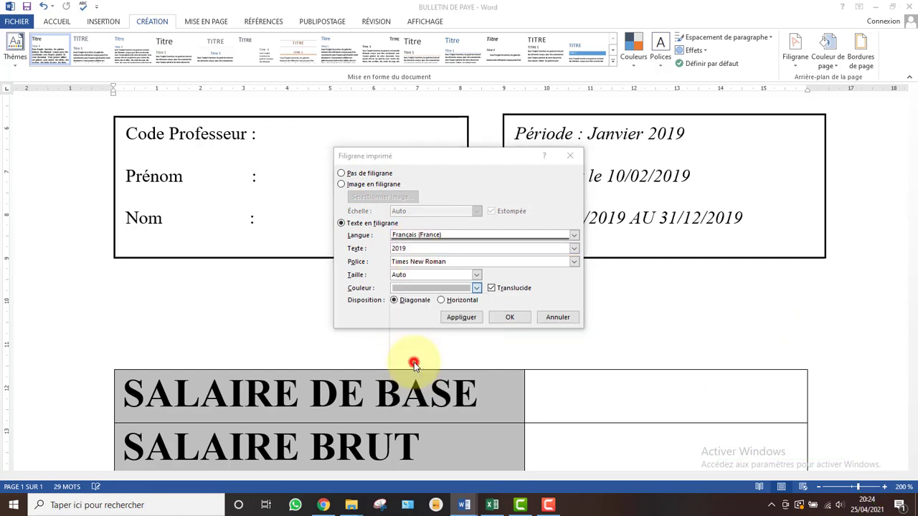
{"action": "left_click", "coordinate": [509, 317]}
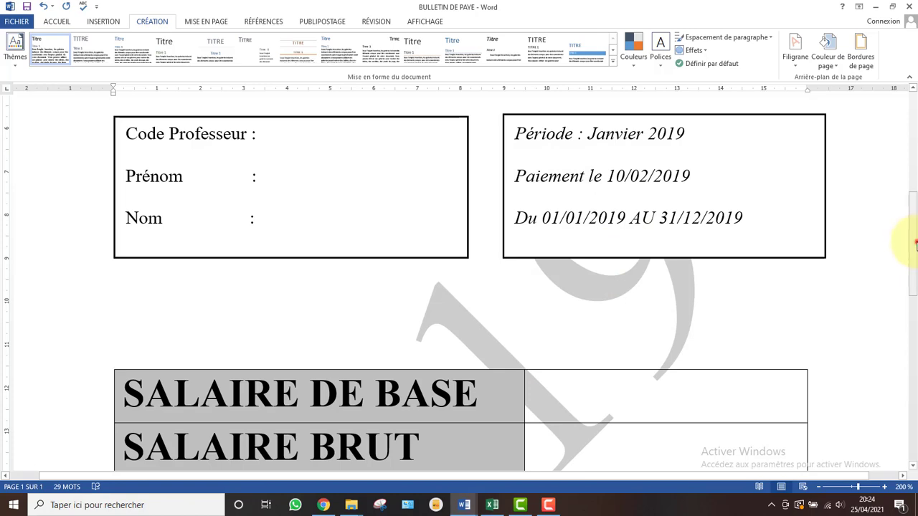
{"action": "left_click_drag", "start_coordinate": [916, 243], "coordinate": [917, 215]}
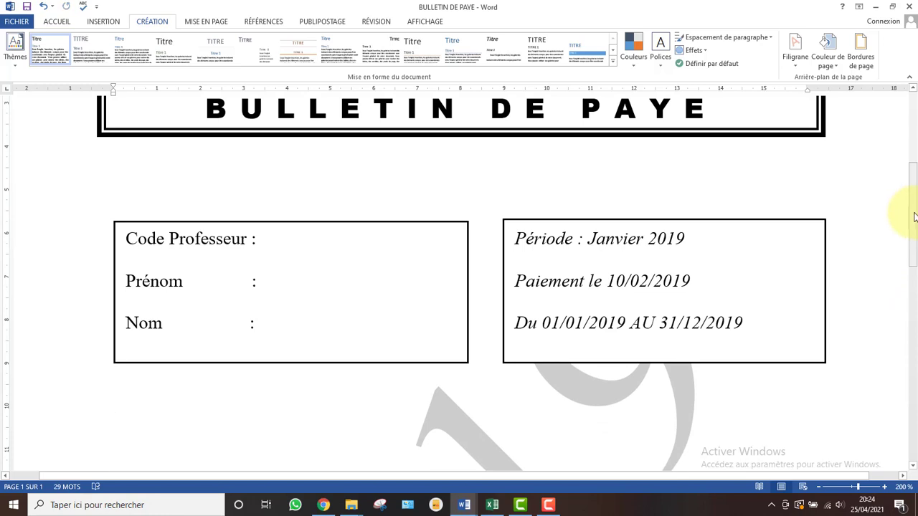
Step: Examine the GRAPH-SALAIRE sheet in the Excel workbook, and return to the BULLETIN DE PAYE document to review the salary table
{"action": "left_click", "coordinate": [493, 508]}
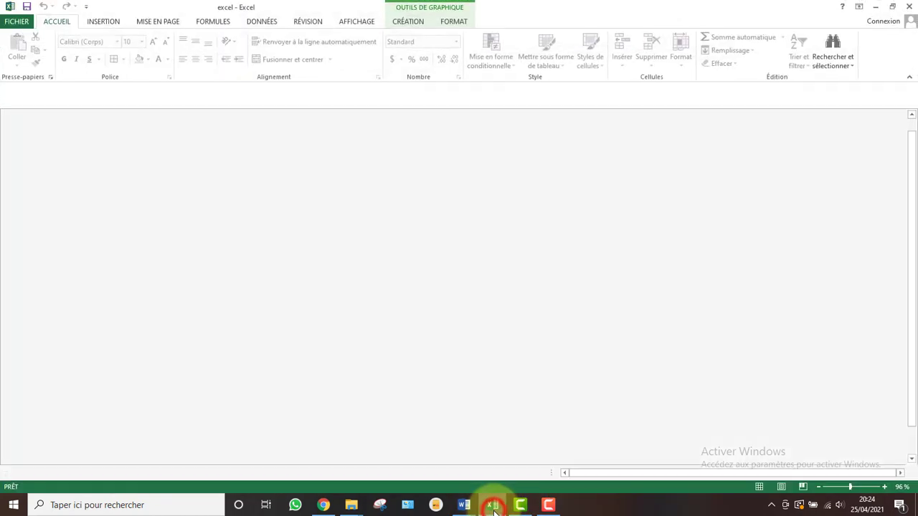
{"action": "mouse_move", "coordinate": [408, 301]}
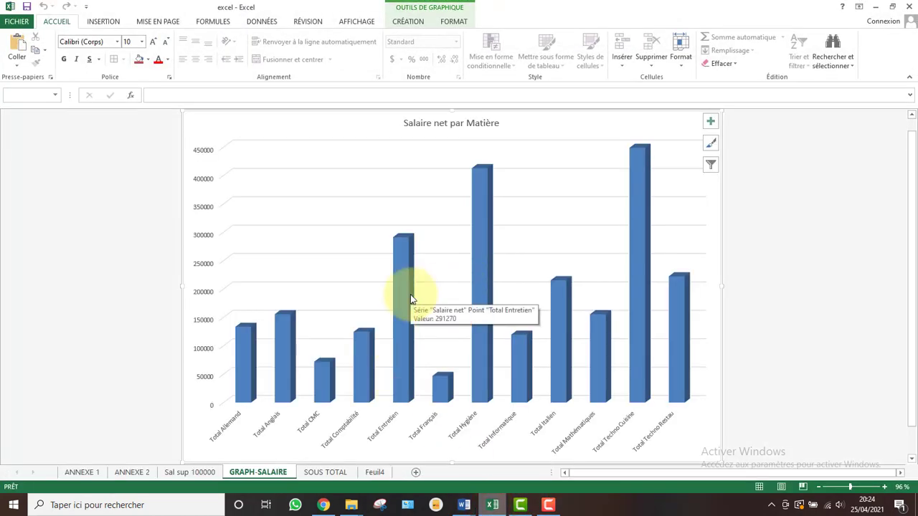
{"action": "left_click", "coordinate": [191, 472]}
{"action": "left_click", "coordinate": [264, 472]}
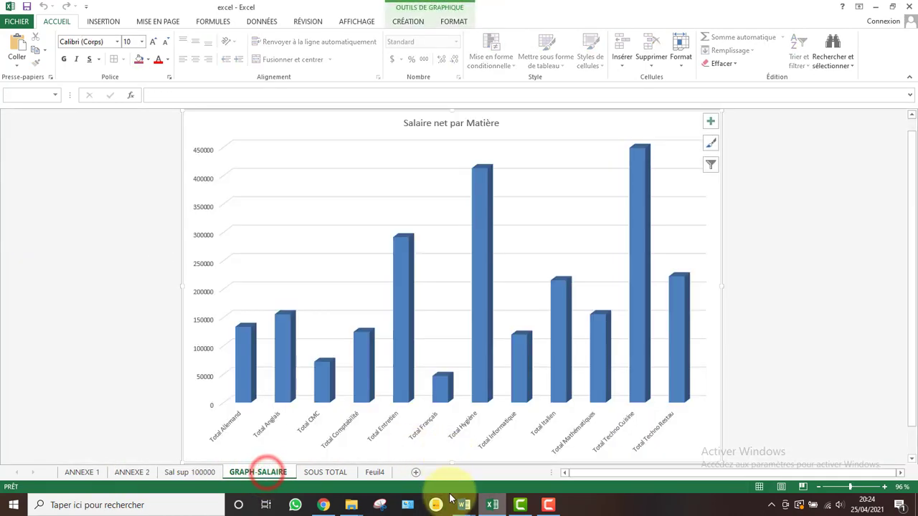
{"action": "mouse_move", "coordinate": [464, 505]}
{"action": "left_click", "coordinate": [514, 463]}
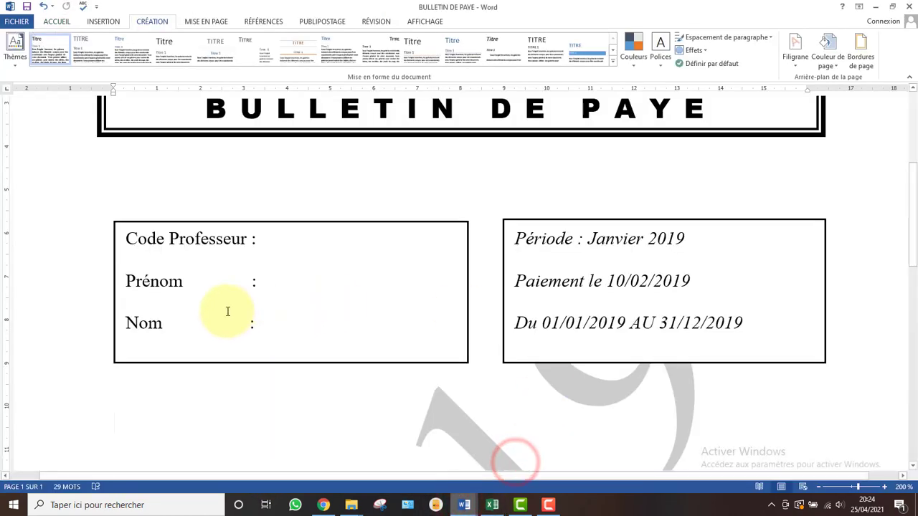
{"action": "left_click_drag", "start_coordinate": [913, 229], "coordinate": [911, 301]}
{"action": "left_click", "coordinate": [439, 241]}
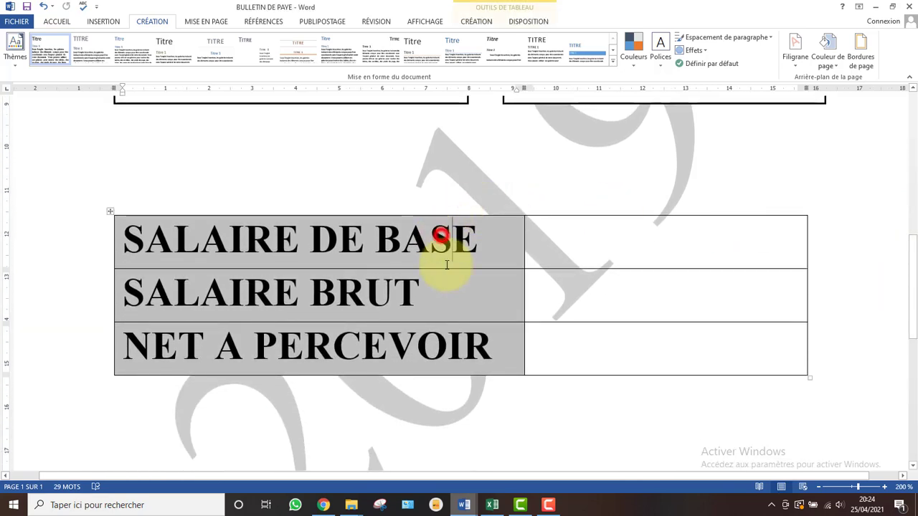
{"action": "left_click", "coordinate": [445, 292]}
{"action": "left_click", "coordinate": [560, 344]}
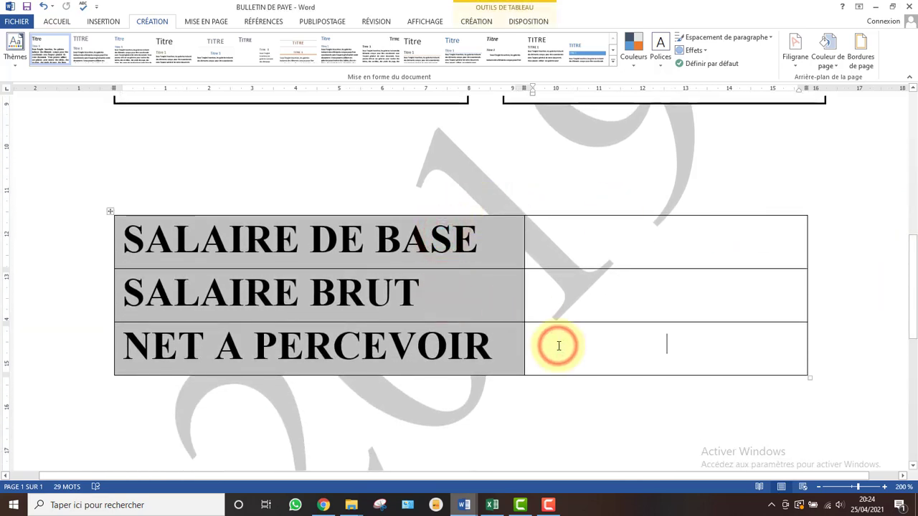
Step: Switch to the Excel workbook and show the ANNEXE 2 sheet, selecting the Code professeur header cell
{"action": "left_click", "coordinate": [492, 505]}
{"action": "left_click", "coordinate": [132, 472]}
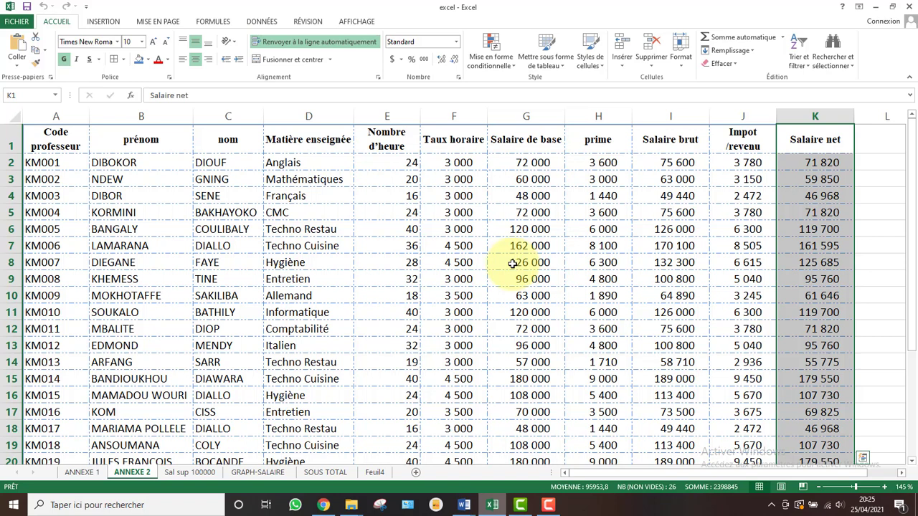
{"action": "left_click", "coordinate": [88, 147]}
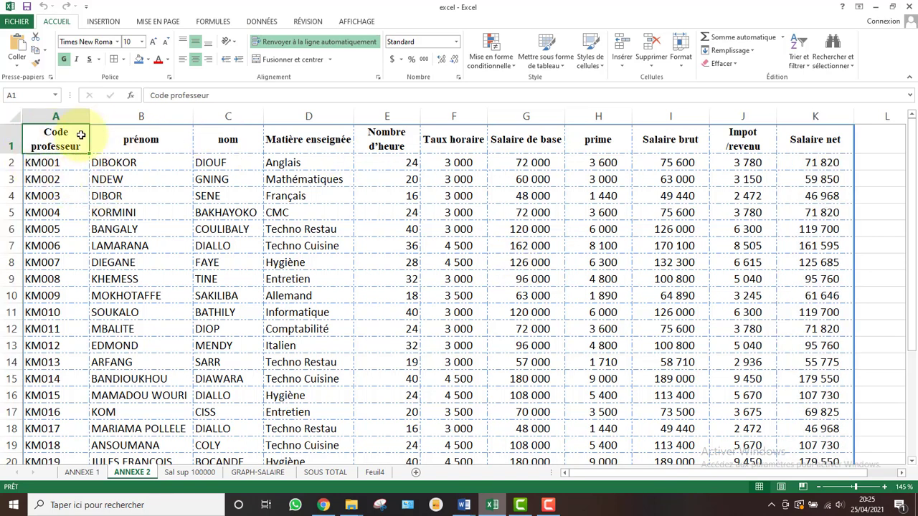
Step: Insert a blank row above the header row of the ANNEXE 2 sheet, and delete that row again
{"action": "left_click", "coordinate": [5, 136]}
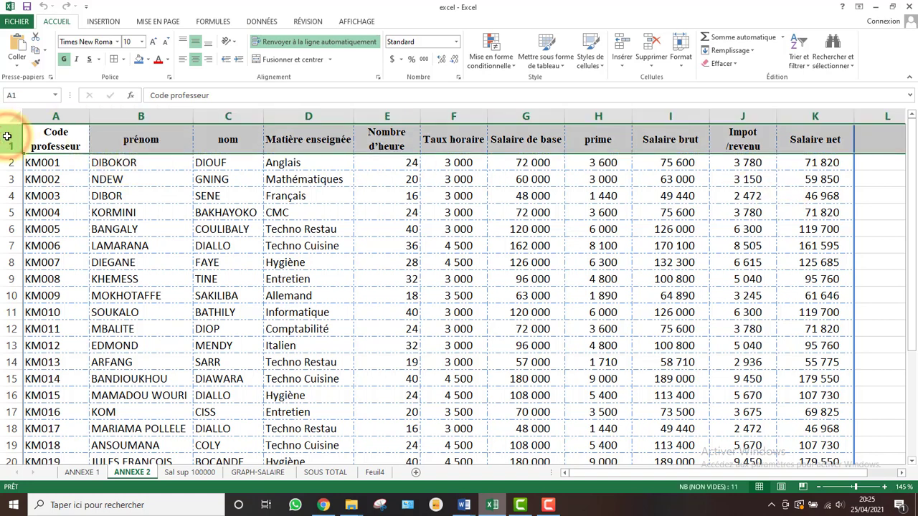
{"action": "right_click", "coordinate": [4, 136]}
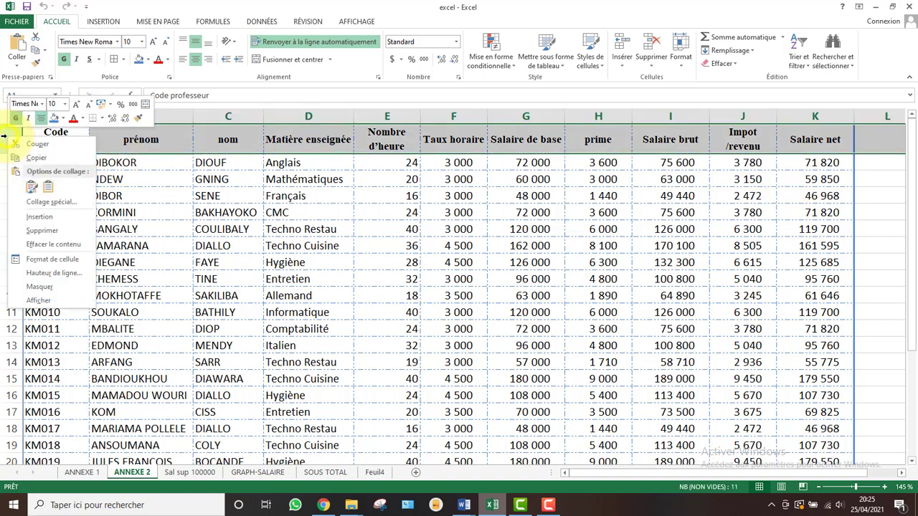
{"action": "left_click", "coordinate": [56, 221]}
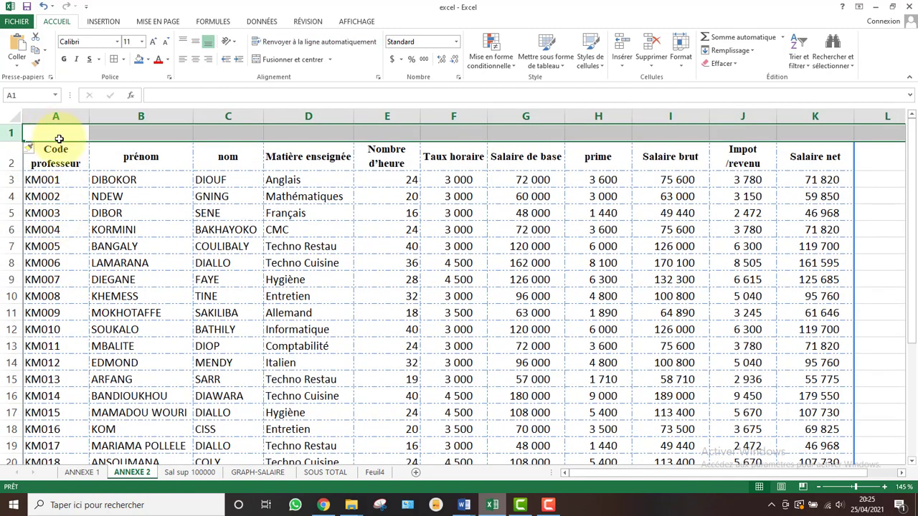
{"action": "left_click_drag", "start_coordinate": [61, 140], "coordinate": [186, 137]}
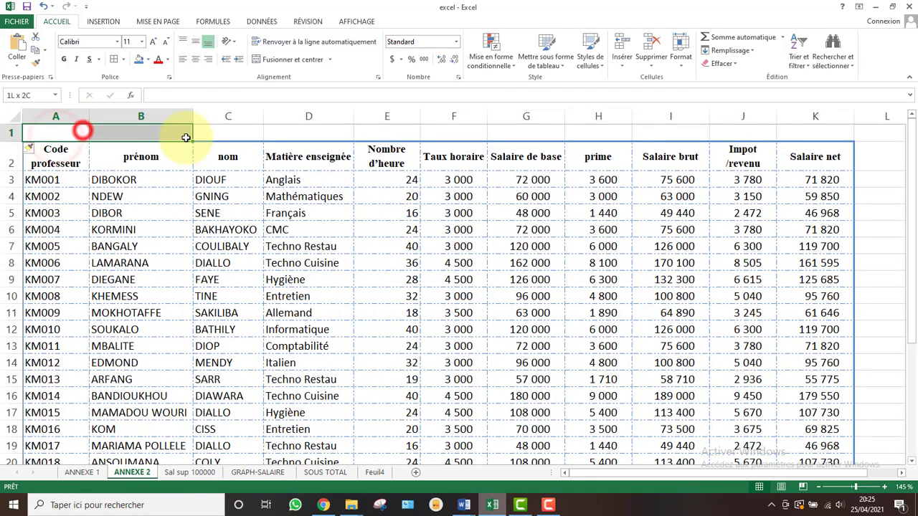
{"action": "left_click", "coordinate": [6, 134]}
{"action": "right_click", "coordinate": [6, 134]}
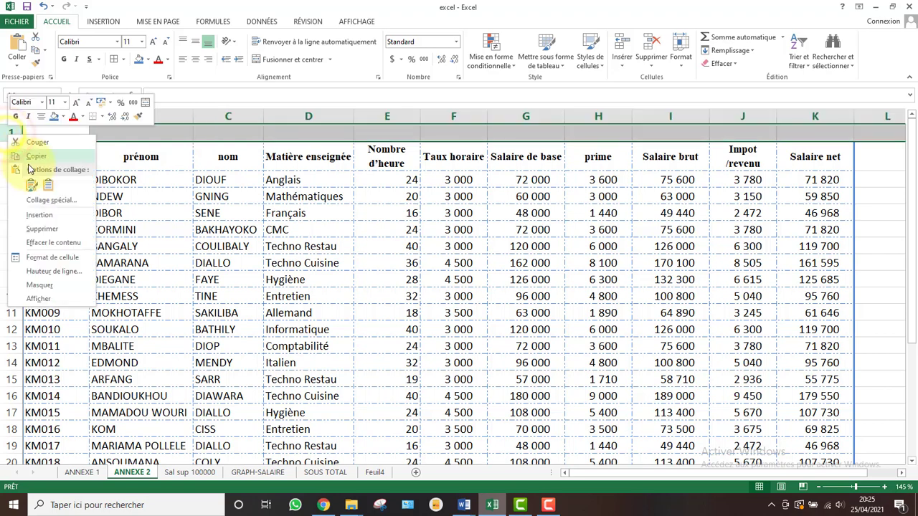
{"action": "left_click", "coordinate": [41, 227]}
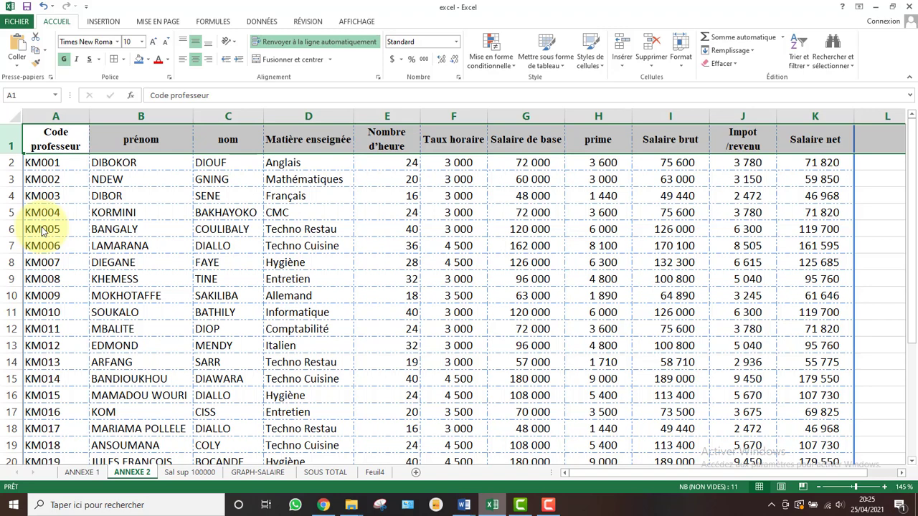
Step: Fill the ANNEXE 2 header cells A1:K1, from Code professeur to Salaire net, with blue and make their text white
{"action": "left_click_drag", "start_coordinate": [56, 145], "coordinate": [819, 139]}
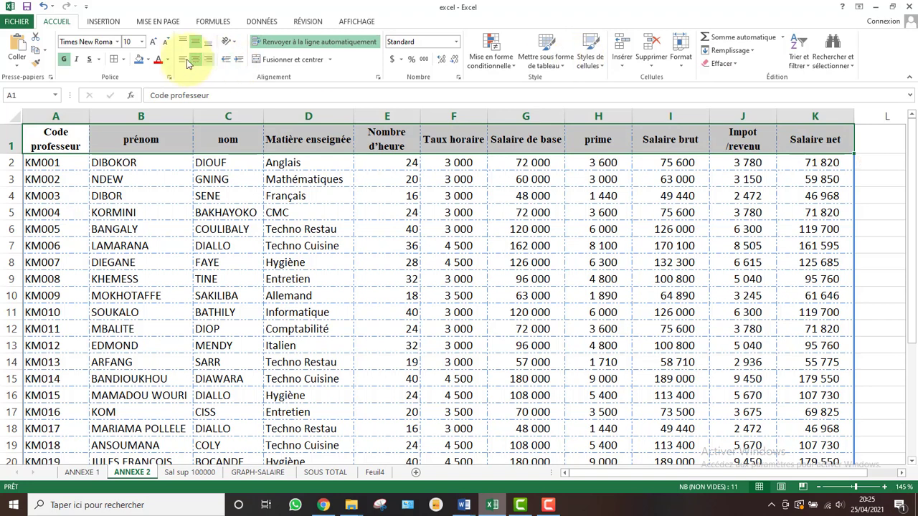
{"action": "left_click", "coordinate": [138, 61]}
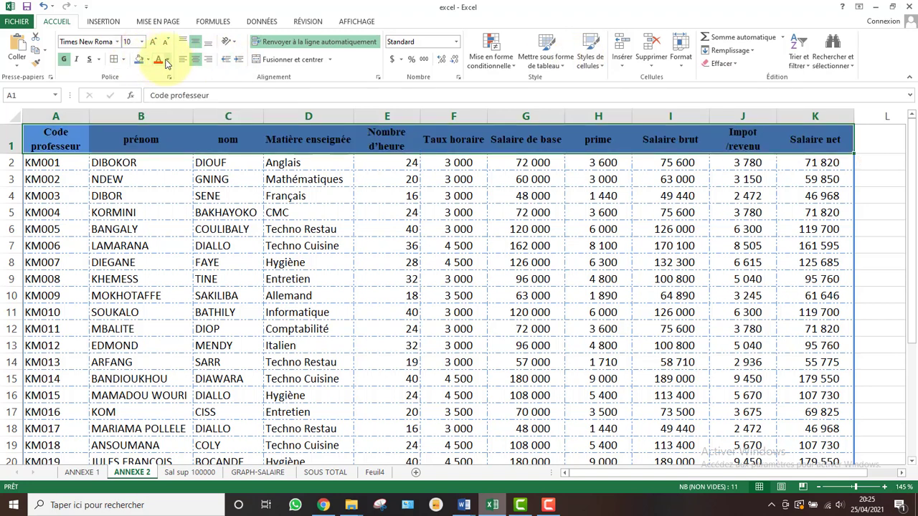
{"action": "left_click", "coordinate": [166, 63]}
{"action": "left_click", "coordinate": [159, 96]}
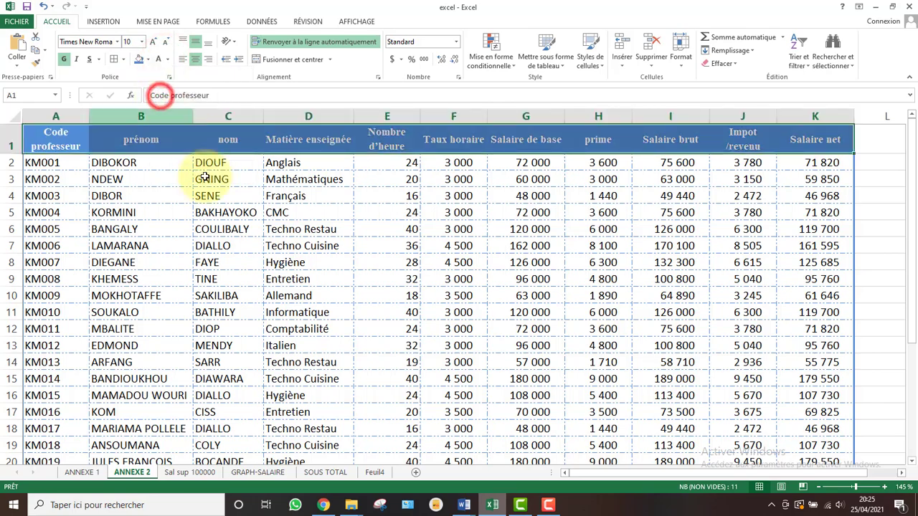
{"action": "left_click", "coordinate": [205, 213]}
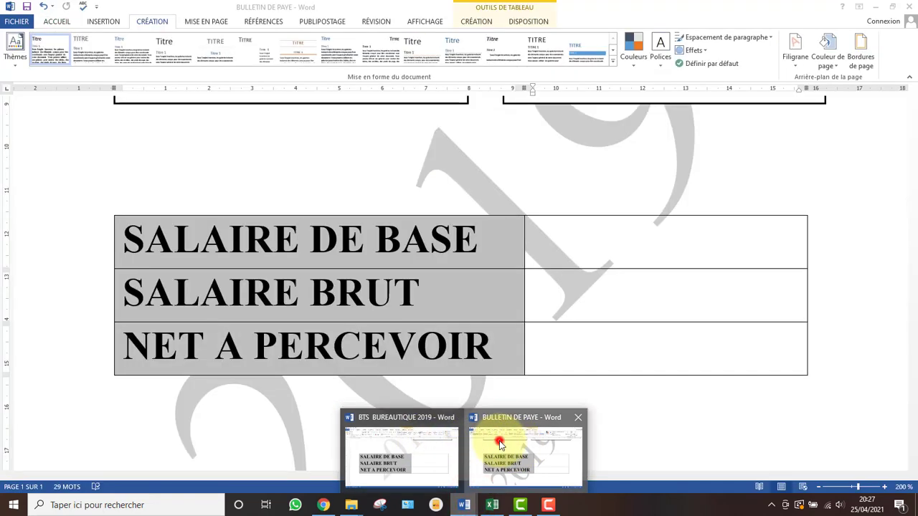
Step: Return to the BULLETIN DE PAYE document in Word and examine the mail merge document types and merge-field commands
{"action": "left_click", "coordinate": [500, 444]}
{"action": "left_click_drag", "start_coordinate": [912, 280], "coordinate": [911, 188]}
{"action": "left_click", "coordinate": [411, 246]}
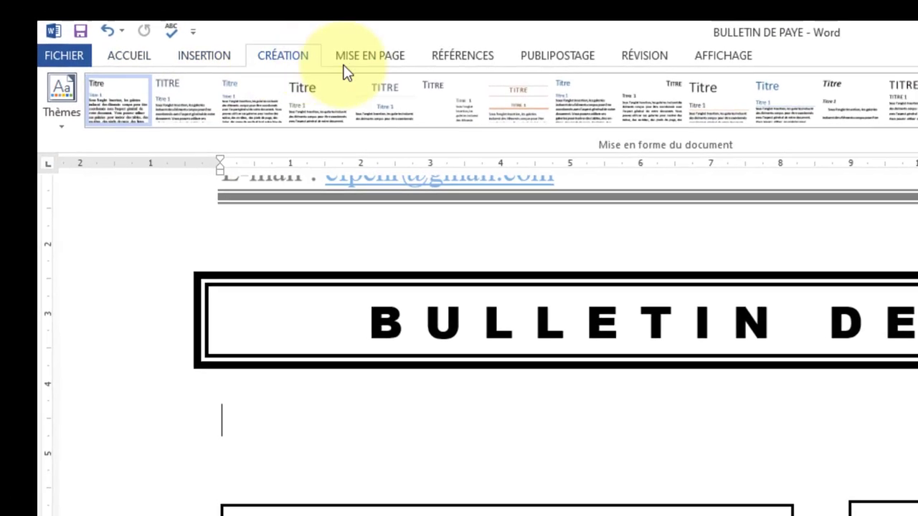
{"action": "left_click", "coordinate": [553, 56]}
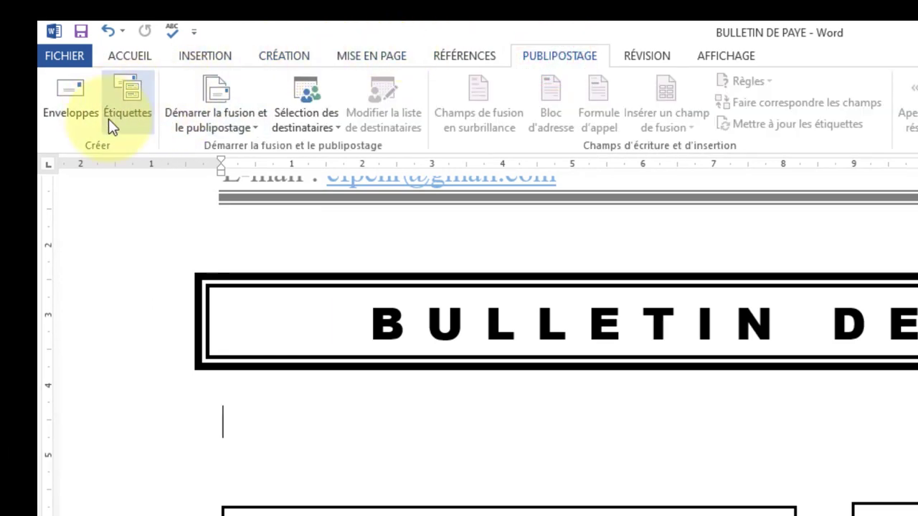
{"action": "left_click", "coordinate": [224, 122]}
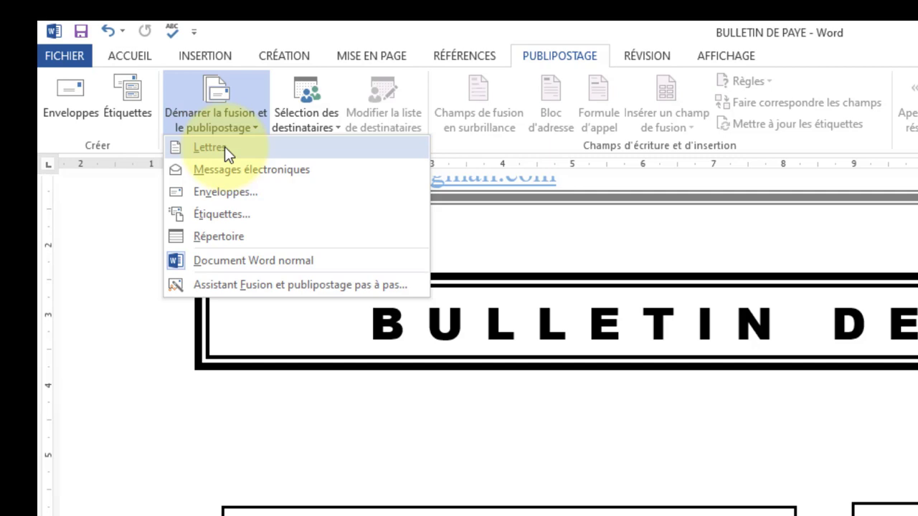
{"action": "left_click", "coordinate": [511, 366]}
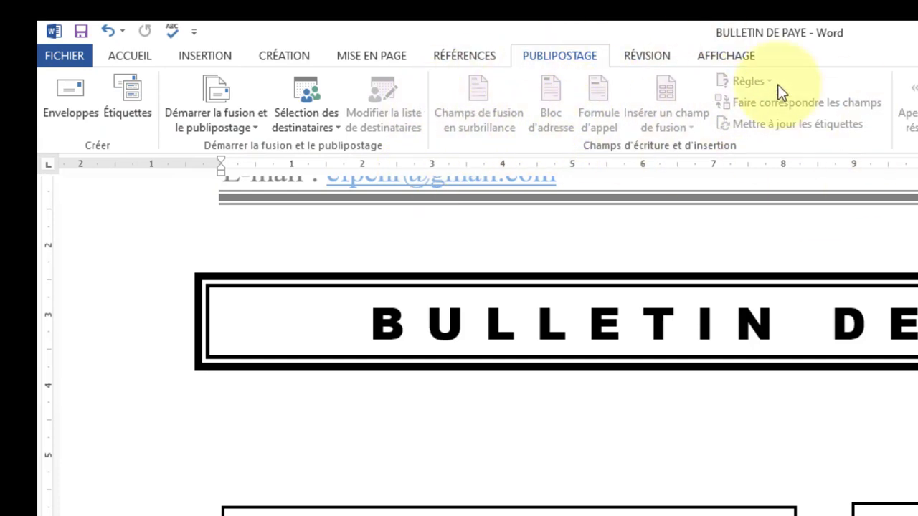
{"action": "left_click", "coordinate": [479, 107]}
{"action": "left_click", "coordinate": [558, 113]}
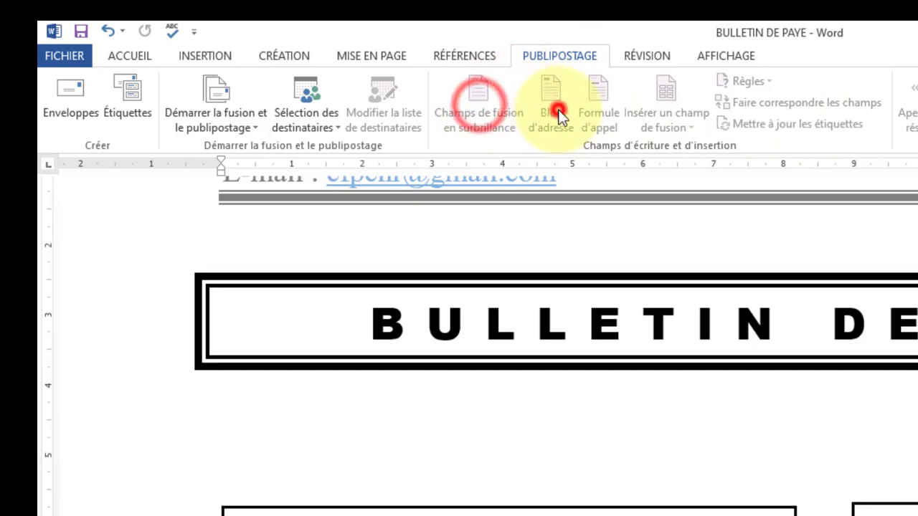